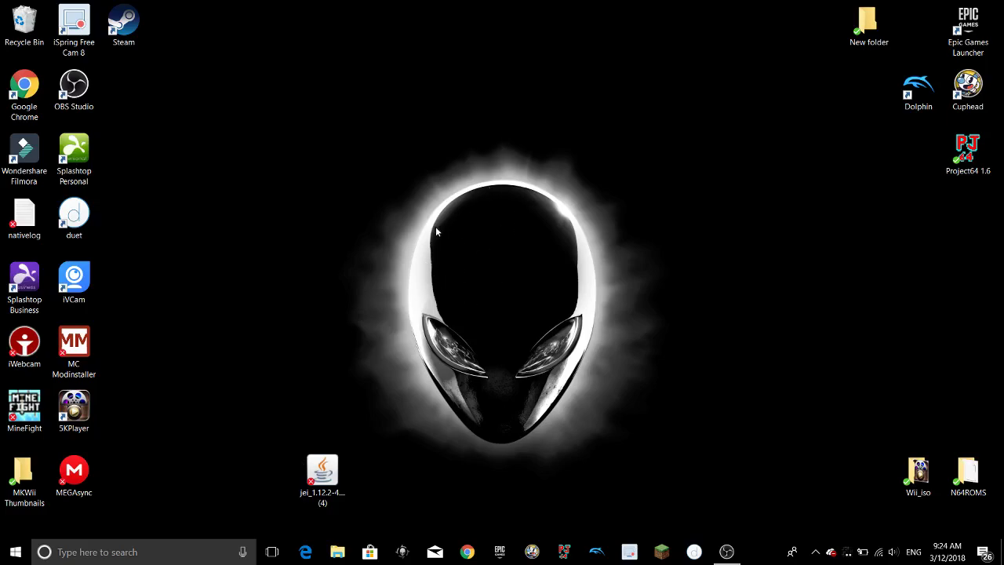
Search Windows for %appdata% to open the AppData Roaming folder in File Explorer.
{"action": "left_click", "coordinate": [106, 558]}
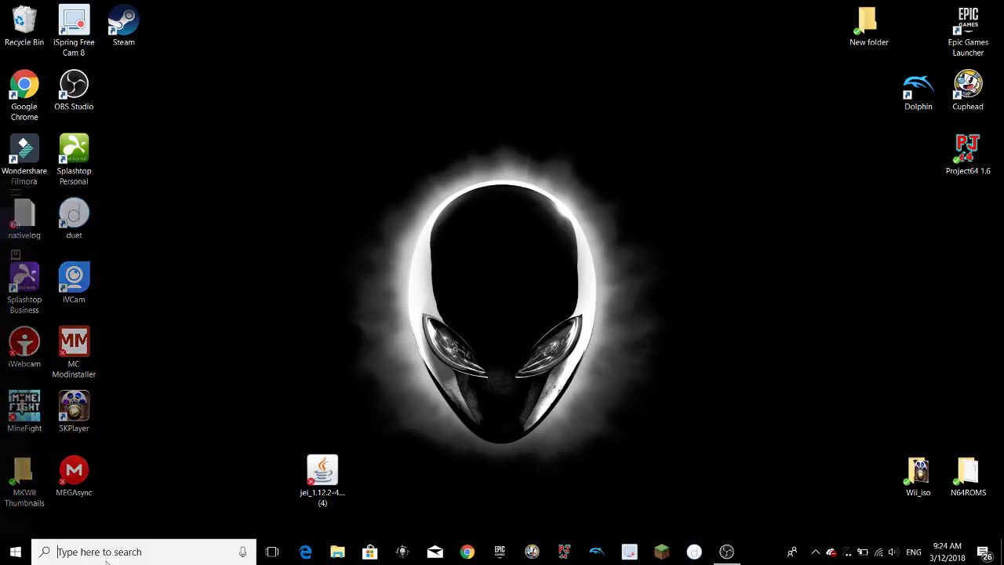
{"action": "type", "text": "app"}
{"action": "key", "text": "BackSpace"}
{"action": "key", "text": "BackSpace"}
{"action": "key", "text": "BackSpace"}
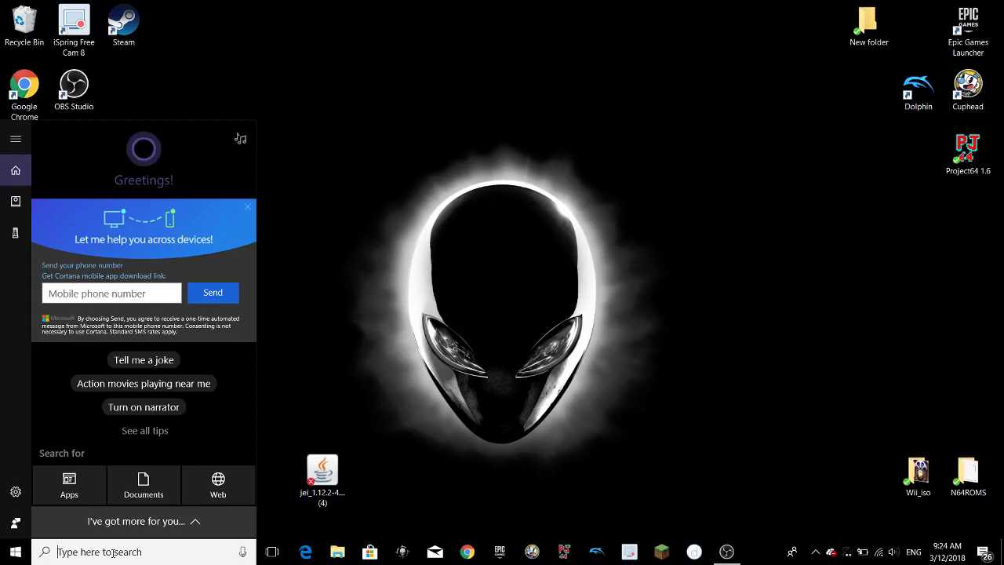
{"action": "type", "text": "%appda"}
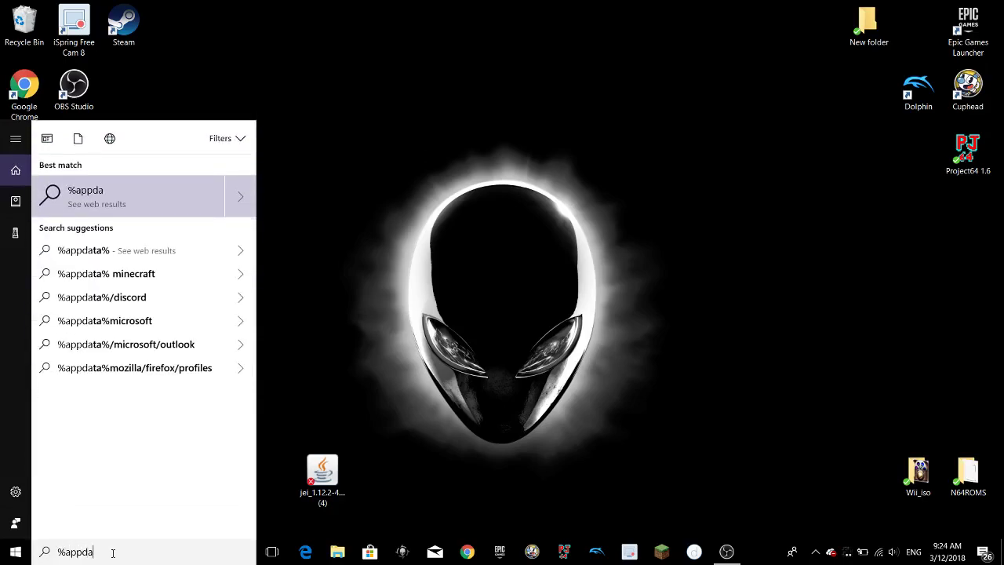
{"action": "type", "text": "ta%"}
{"action": "key", "text": "Return"}
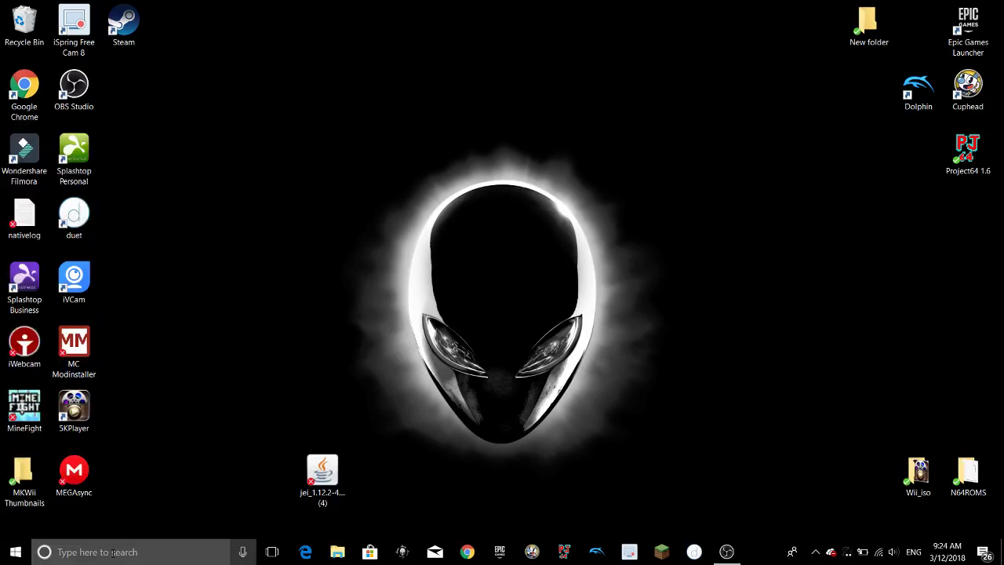
Minimize OBS and move the .minecraft folder from Roaming onto the desktop.
{"action": "left_click", "coordinate": [726, 552]}
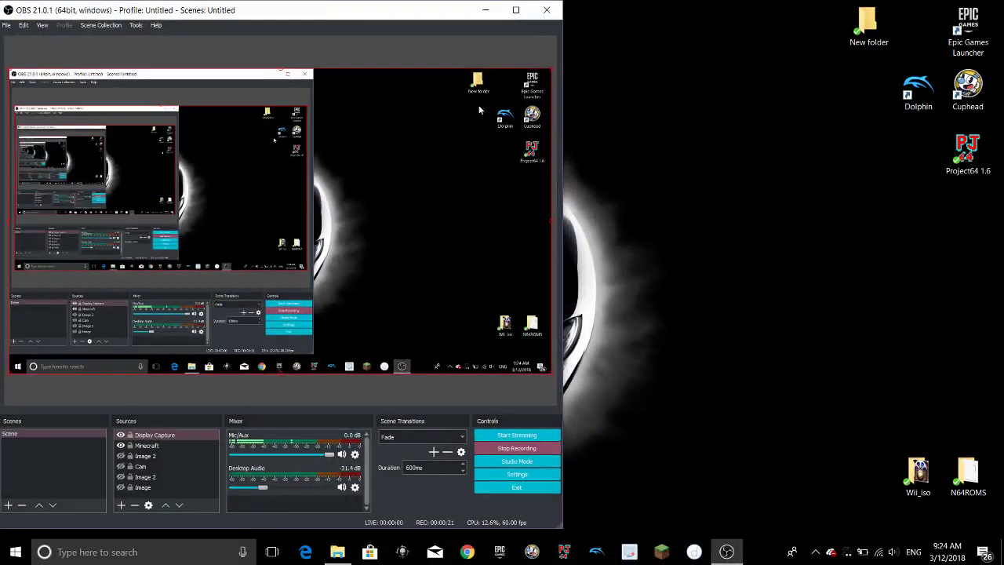
{"action": "left_click", "coordinate": [487, 11]}
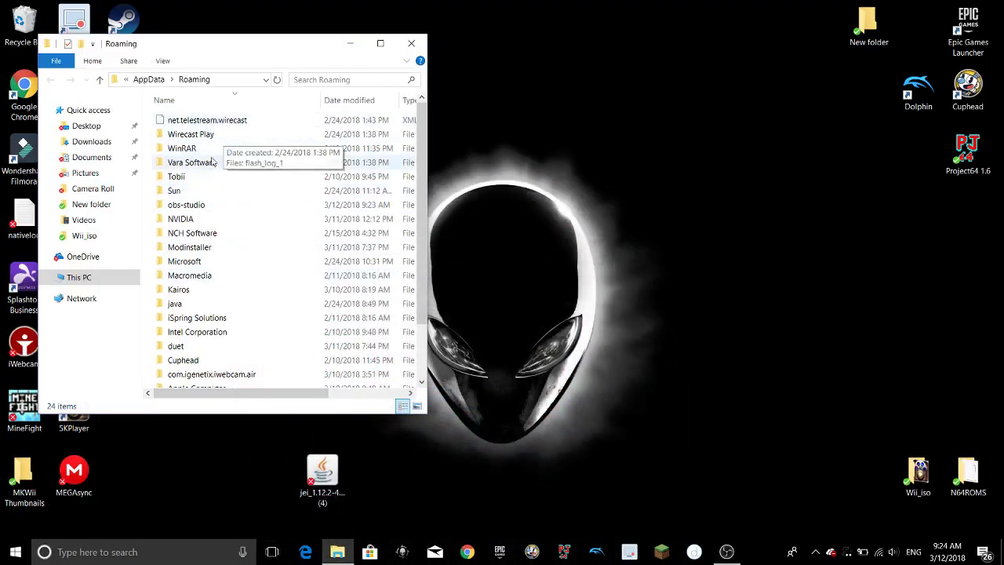
{"action": "scroll", "coordinate": [223, 228], "scroll_direction": "down", "scroll_amount": 2}
{"action": "double_click", "coordinate": [211, 381]}
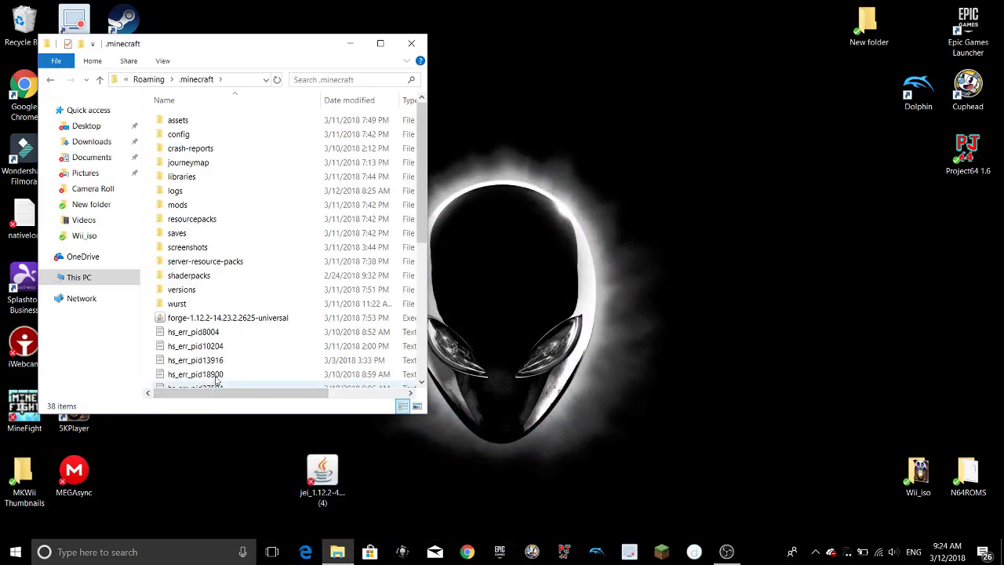
{"action": "key", "text": "alt+Left"}
{"action": "left_click_drag", "start_coordinate": [197, 382], "coordinate": [857, 277]}
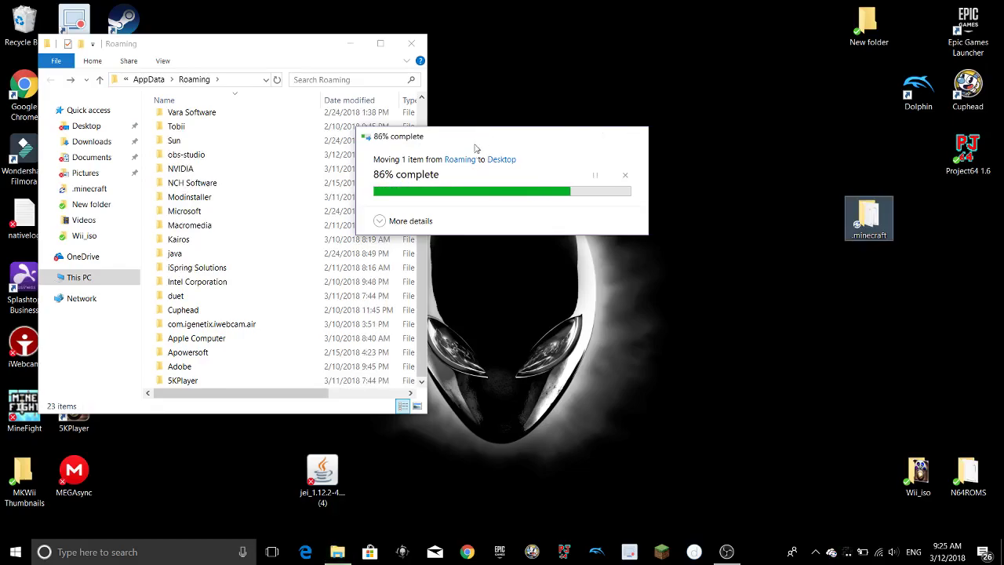
Start Minecraft Launcher and sign in with the account e-mail and password.
{"action": "left_click", "coordinate": [673, 547]}
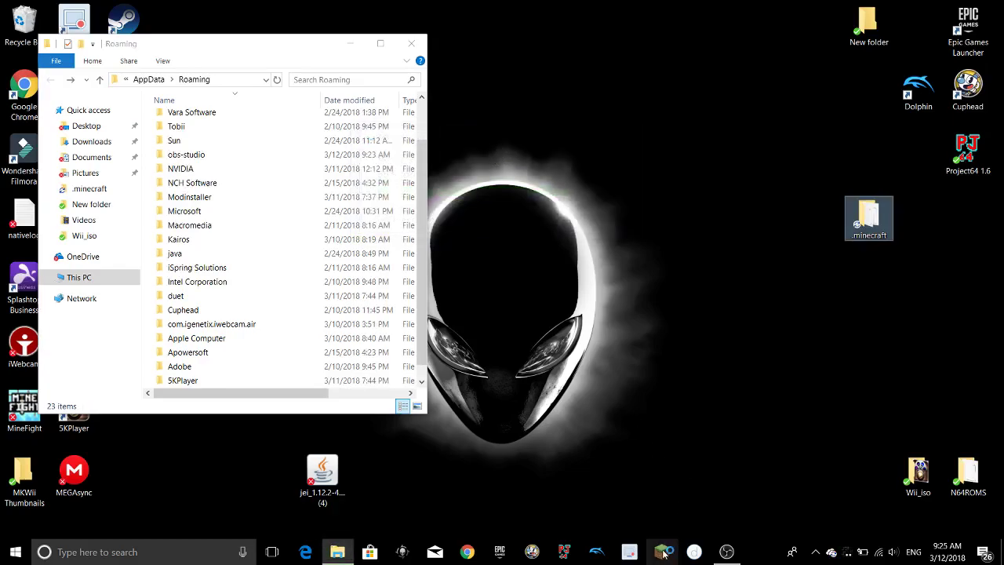
{"action": "left_click_drag", "start_coordinate": [142, 45], "coordinate": [759, 111]}
{"action": "left_click", "coordinate": [459, 160]}
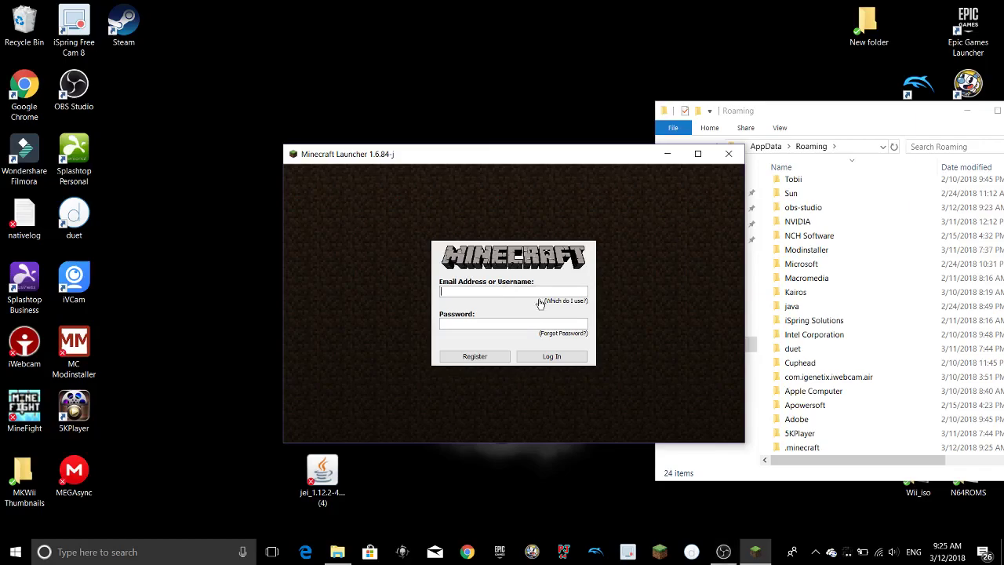
{"action": "left_click", "coordinate": [527, 324]}
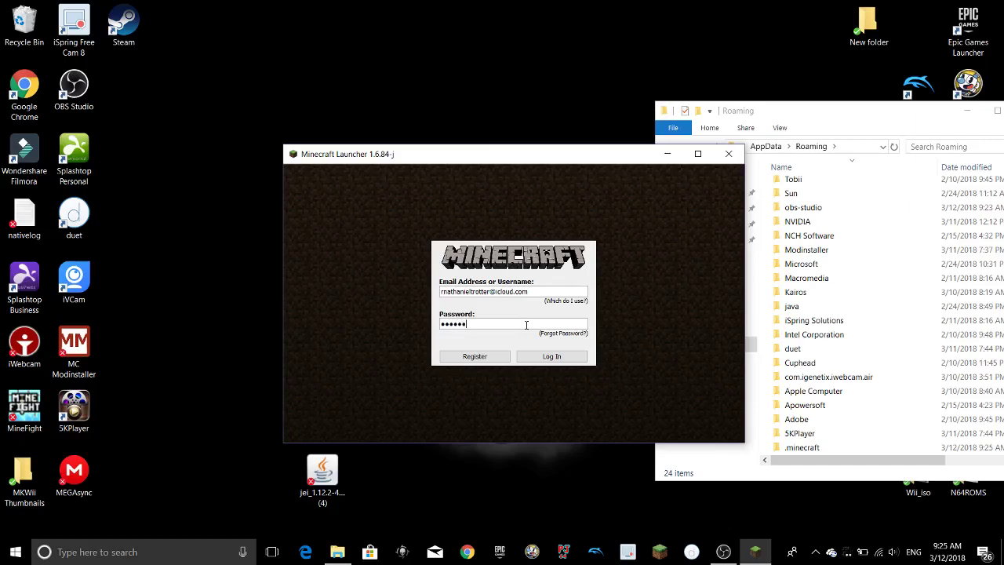
{"action": "key", "text": "Return"}
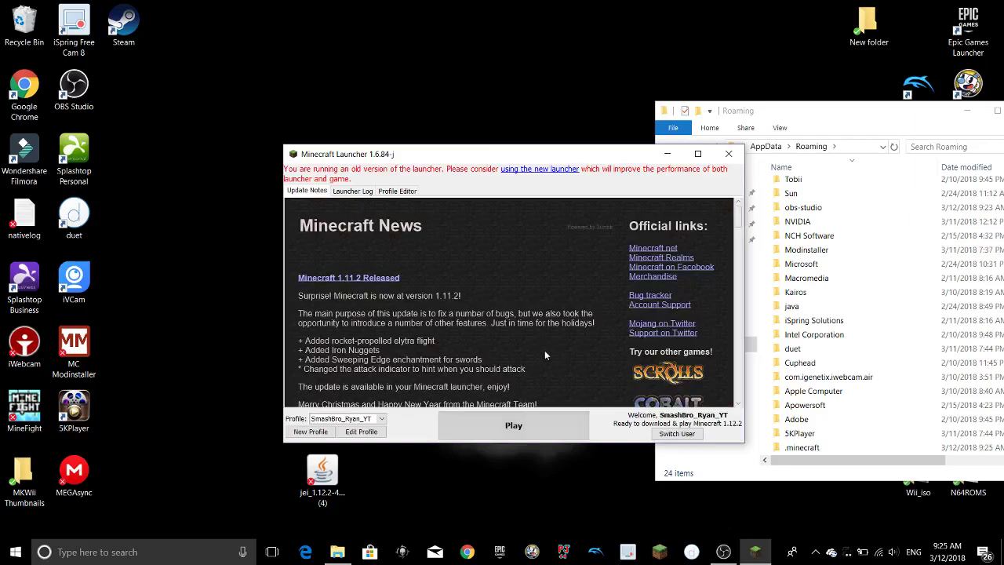
Set the profile to release 1.12.2, save it, and press Play to download the game.
{"action": "left_click", "coordinate": [361, 431]}
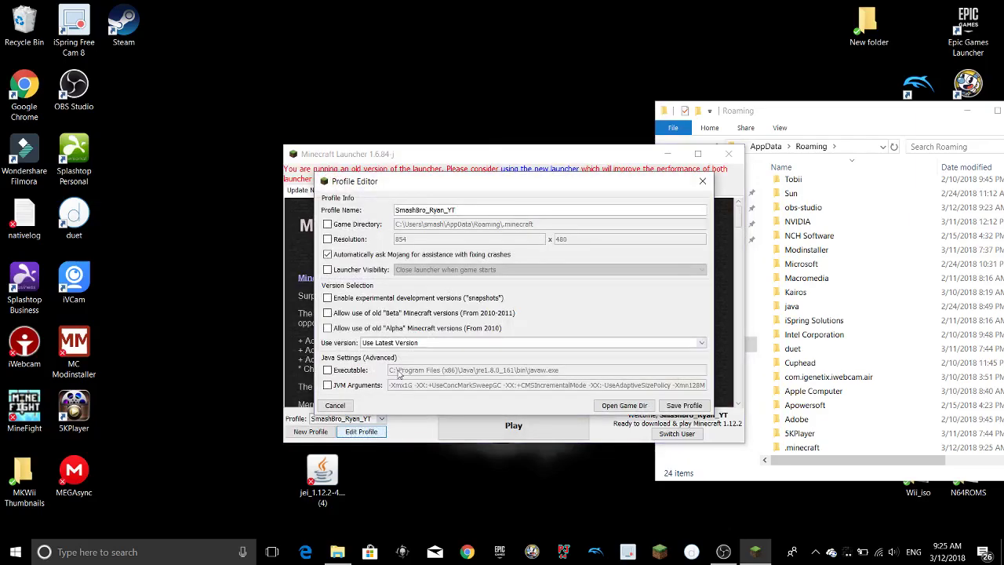
{"action": "left_click", "coordinate": [521, 342]}
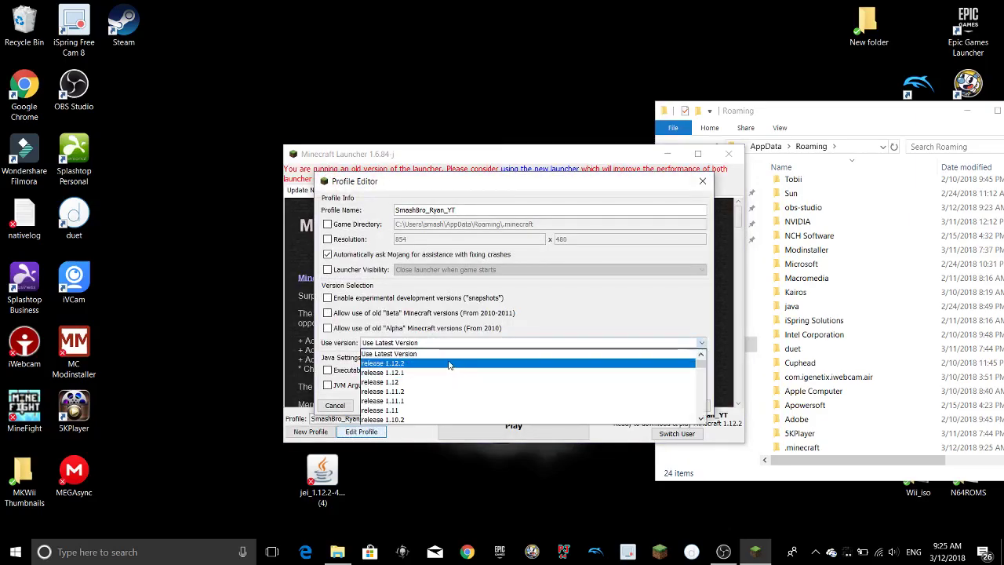
{"action": "left_click", "coordinate": [451, 363]}
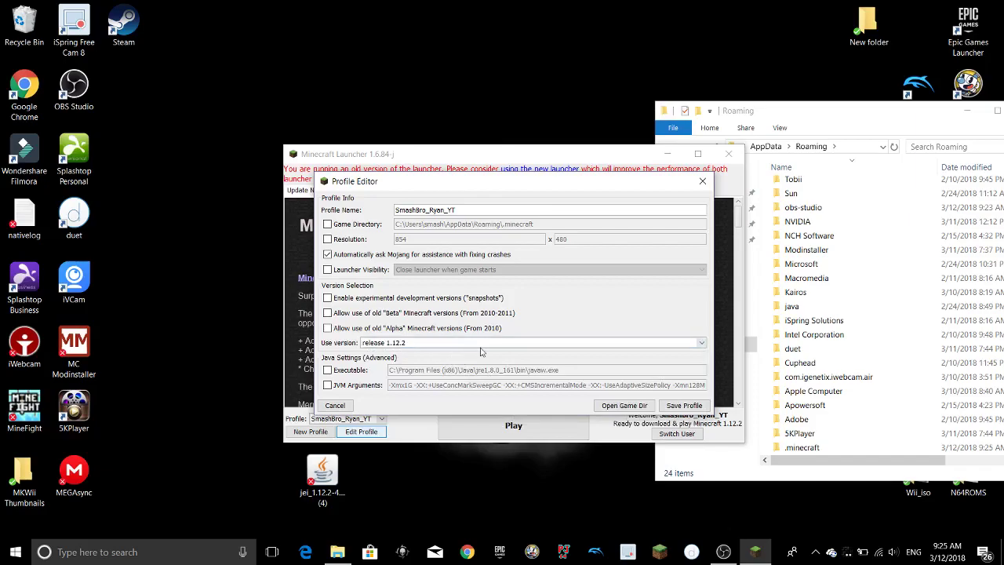
{"action": "left_click", "coordinate": [671, 405]}
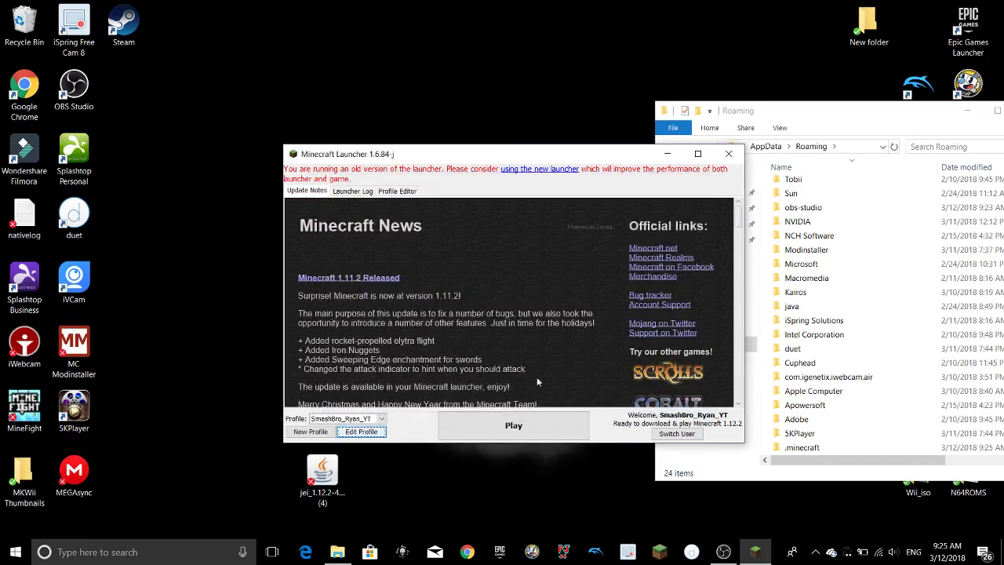
{"action": "left_click", "coordinate": [520, 430]}
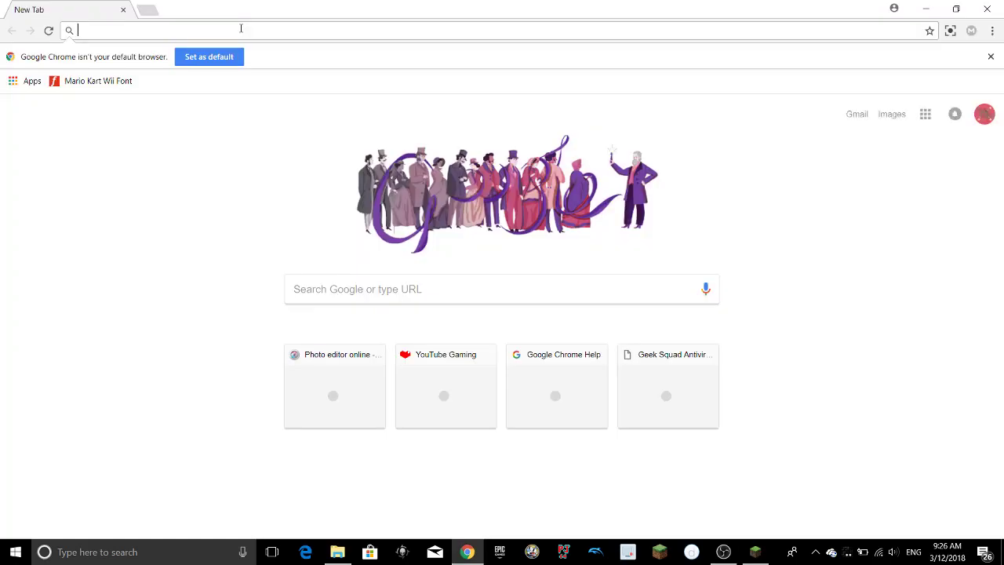
Download OptiFine_1.12.2_HD_U_C9.jar from optifine.net and keep it despite the warning.
{"action": "type", "text": "optifine.net/capeChange"}
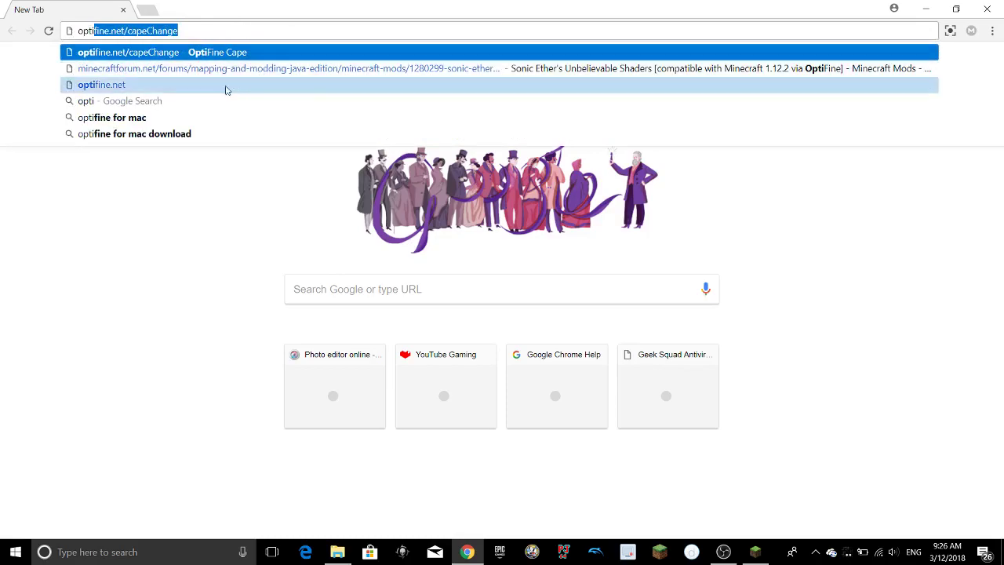
{"action": "left_click", "coordinate": [196, 85]}
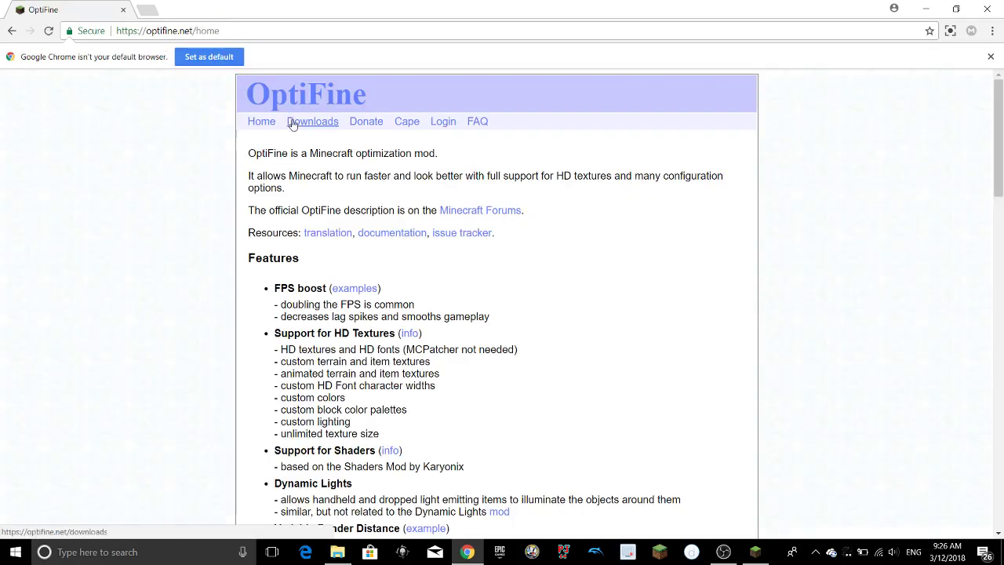
{"action": "left_click", "coordinate": [316, 124]}
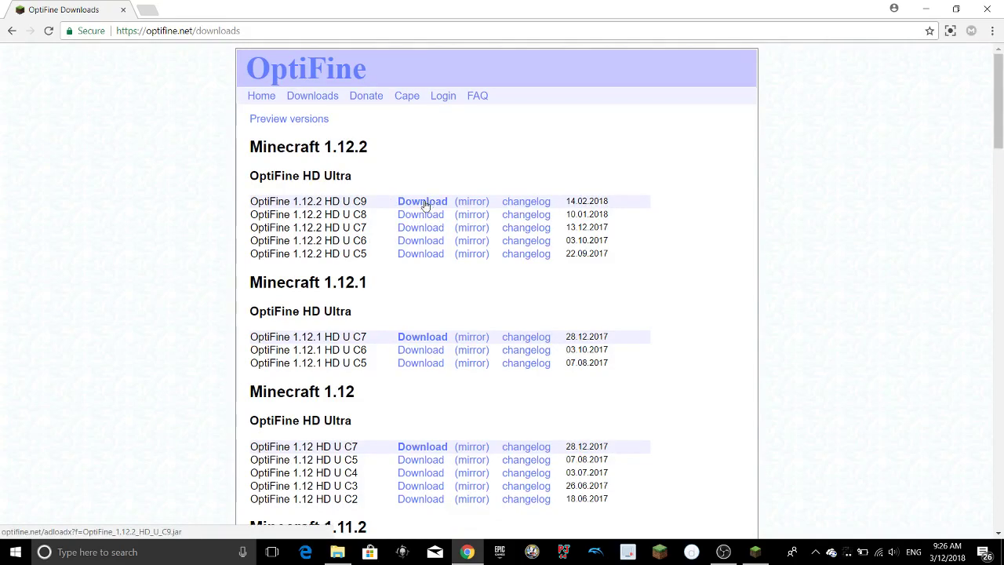
{"action": "left_click", "coordinate": [424, 204]}
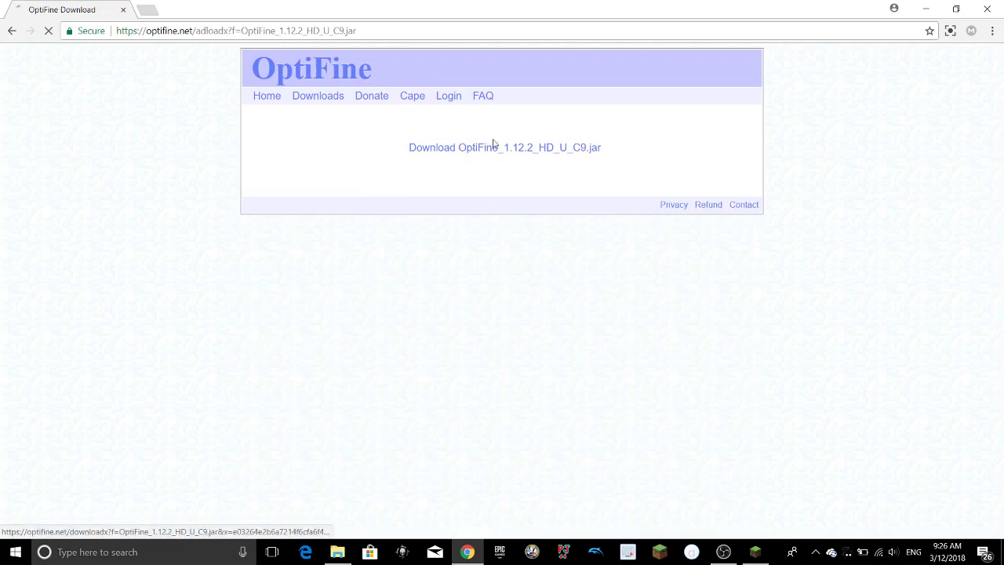
{"action": "left_click", "coordinate": [504, 145]}
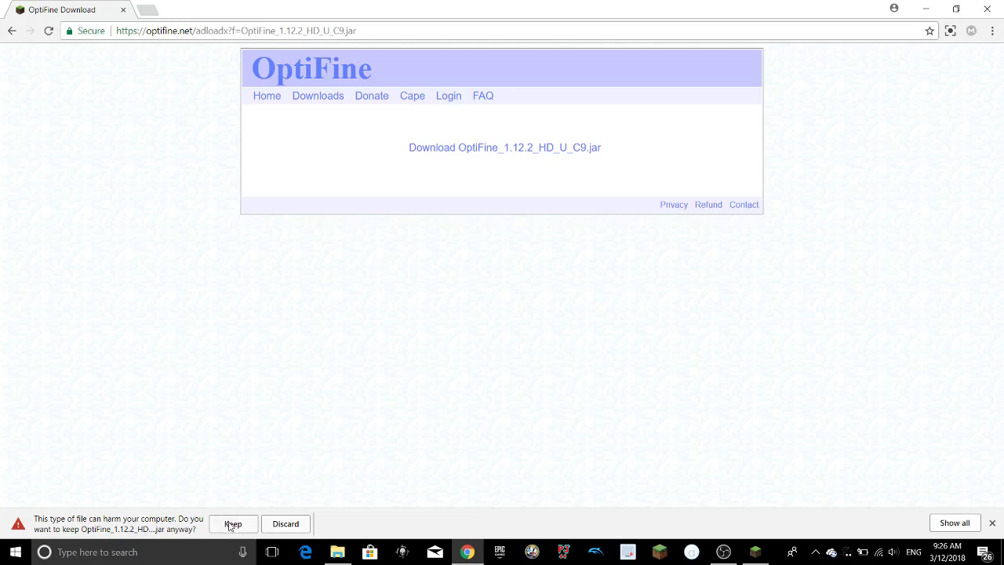
{"action": "left_click", "coordinate": [232, 524]}
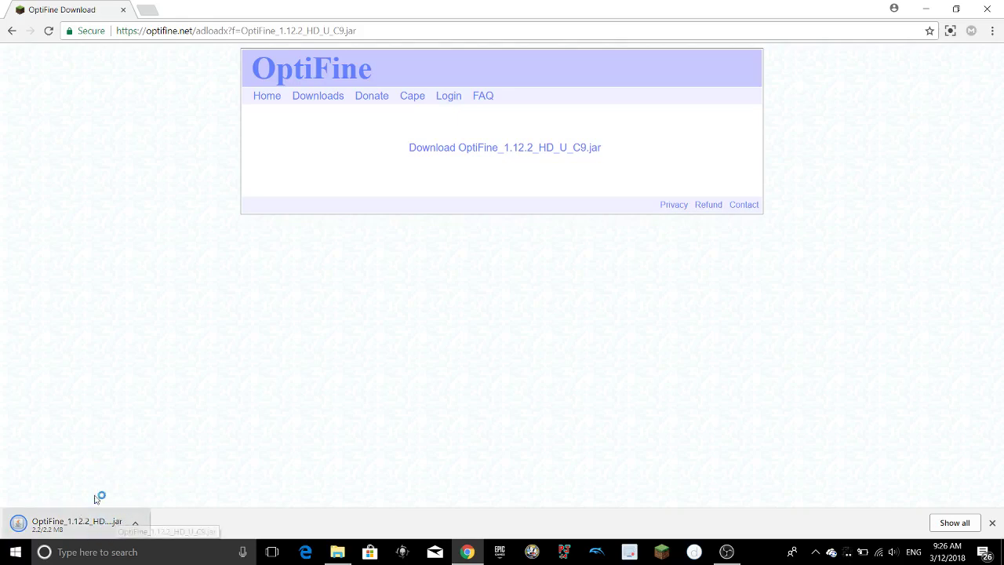
Close the unresponsive Minecraft 1.12.2 game window.
{"action": "left_click", "coordinate": [92, 527]}
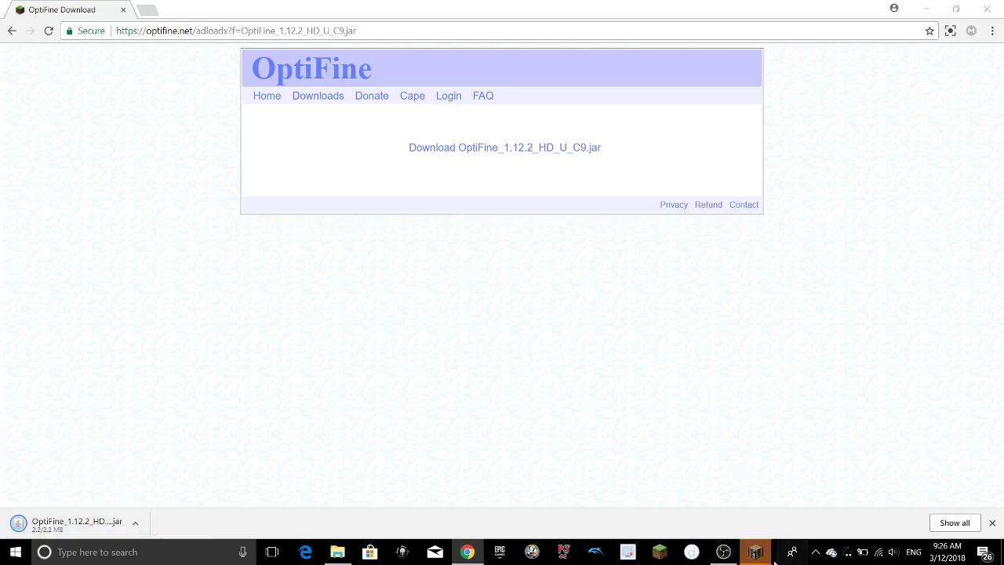
{"action": "mouse_move", "coordinate": [754, 554]}
{"action": "left_click", "coordinate": [763, 512]}
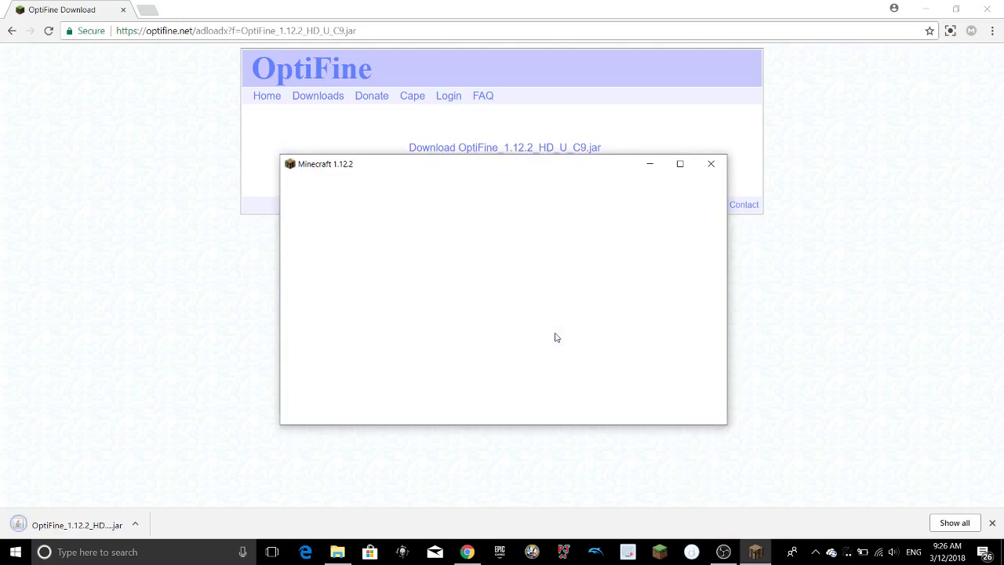
{"action": "left_click", "coordinate": [711, 163]}
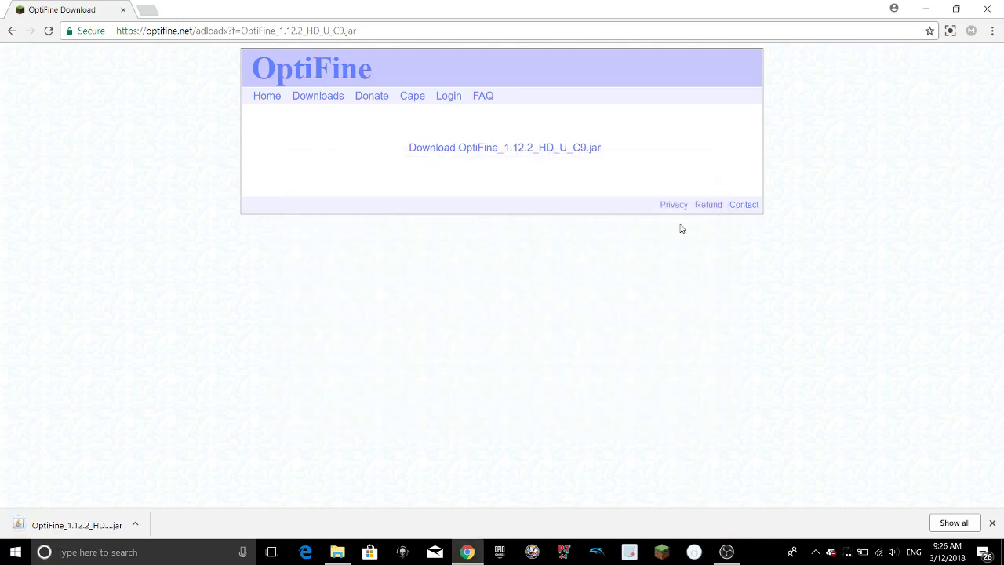
Run the OptiFine jar and install OptiFine HD Ultra C9 into .minecraft.
{"action": "left_click", "coordinate": [96, 521]}
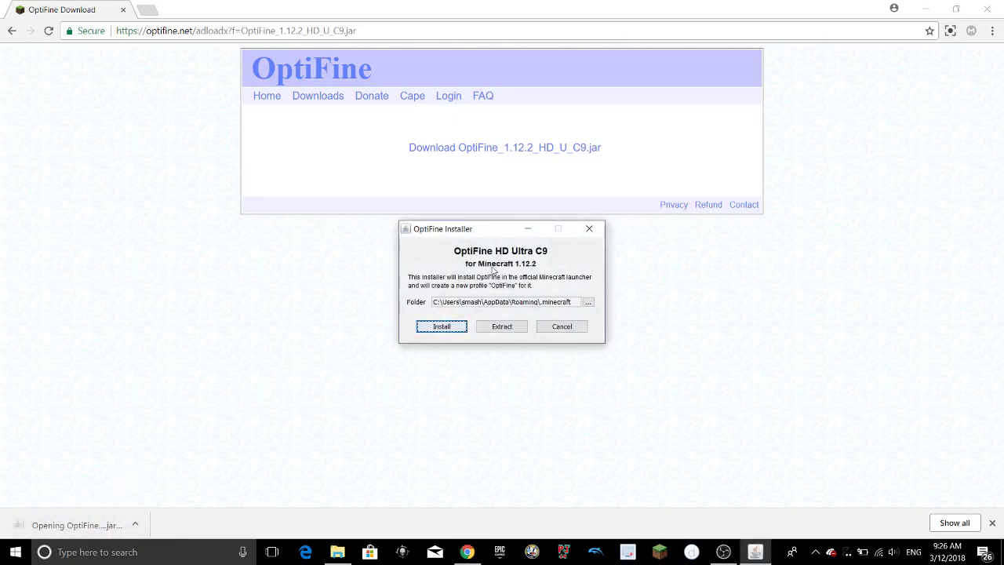
{"action": "left_click", "coordinate": [443, 328]}
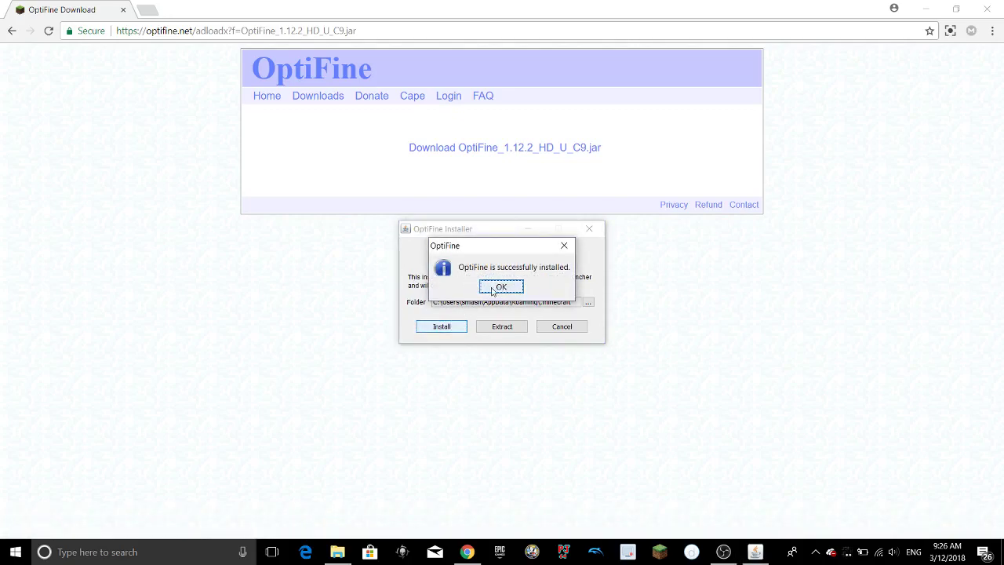
{"action": "left_click", "coordinate": [492, 291]}
Save the launcher profile with version 1.12.2-OptiFine_HD_U_C9 and launch the game.
{"action": "left_click", "coordinate": [660, 551]}
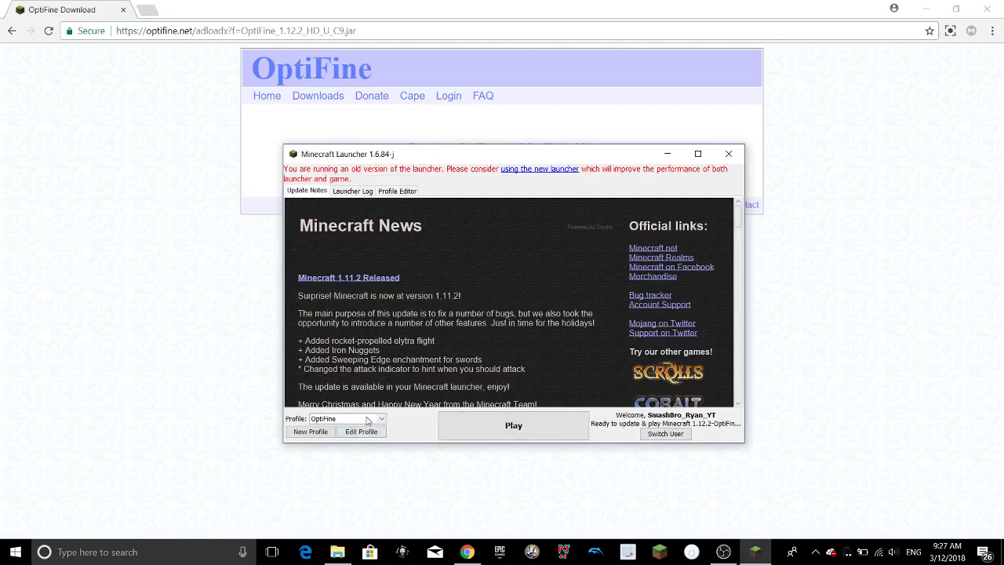
{"action": "left_click", "coordinate": [361, 432]}
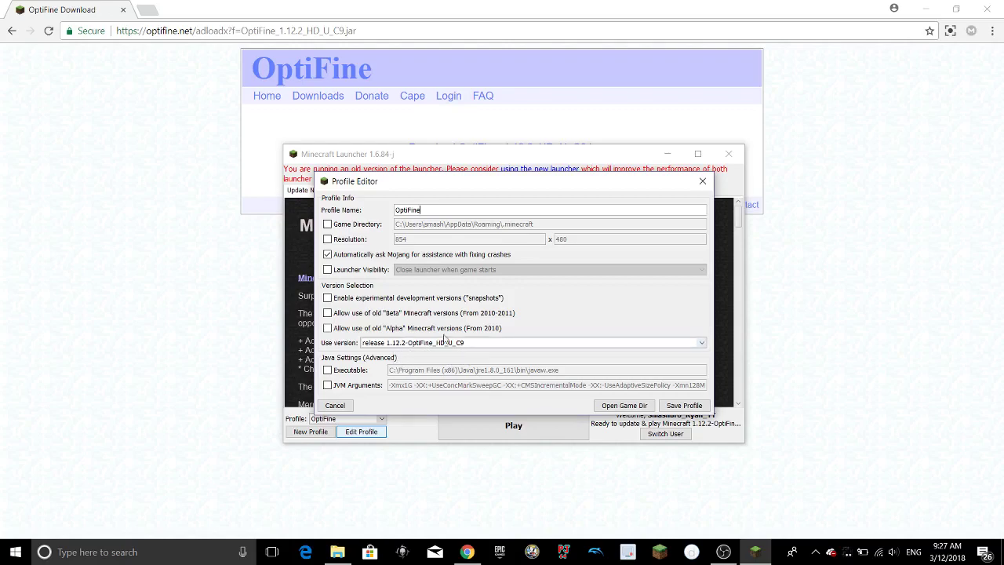
{"action": "left_click", "coordinate": [672, 405]}
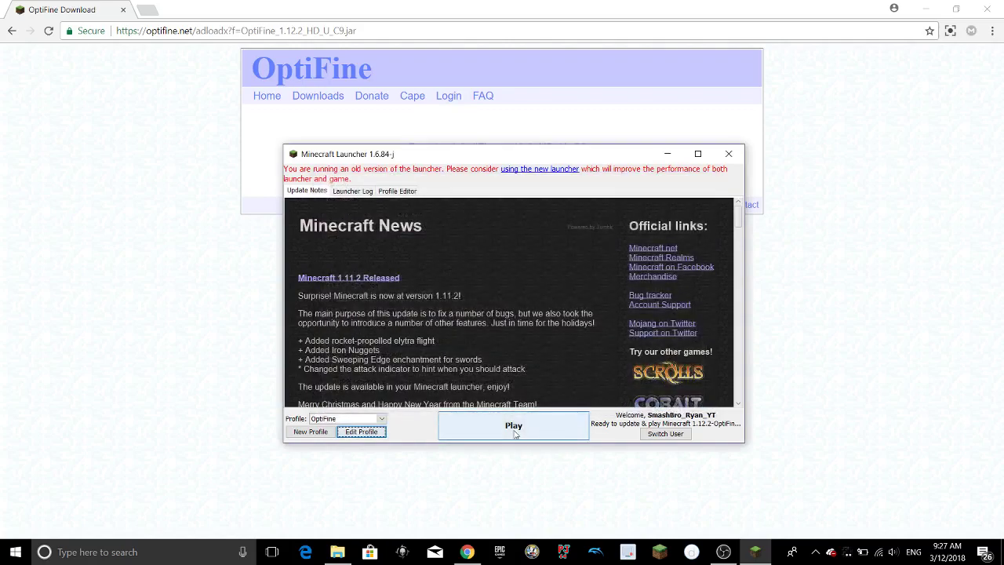
{"action": "left_click", "coordinate": [513, 428]}
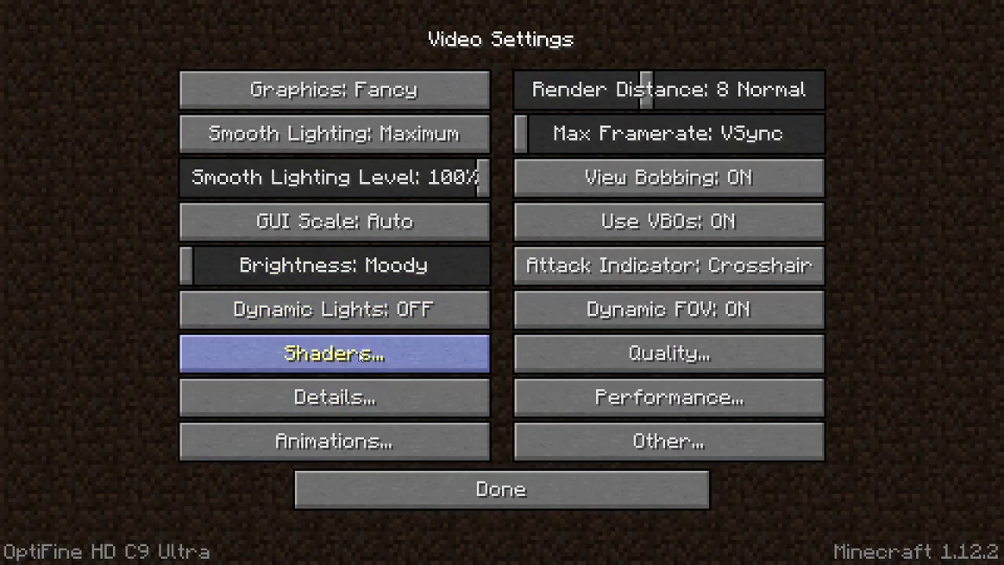
Leave Video Settings and turn Master Volume to OFF under Music & Sounds.
{"action": "left_click", "coordinate": [430, 494]}
{"action": "left_click", "coordinate": [458, 464]}
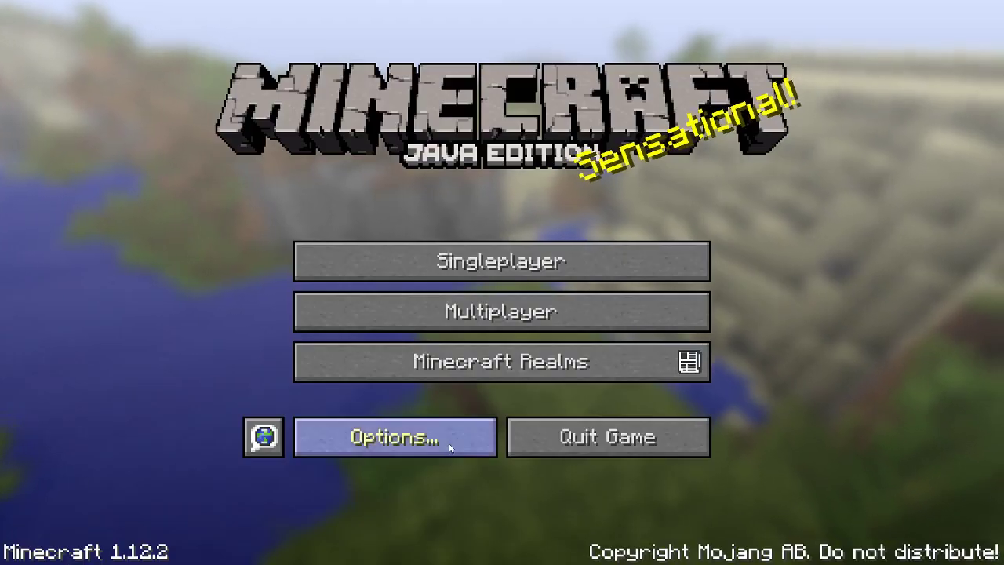
{"action": "left_click", "coordinate": [447, 441]}
{"action": "left_click", "coordinate": [531, 192]}
{"action": "left_click_drag", "start_coordinate": [442, 103], "coordinate": [213, 111]}
{"action": "left_click", "coordinate": [467, 470]}
{"action": "left_click", "coordinate": [463, 472]}
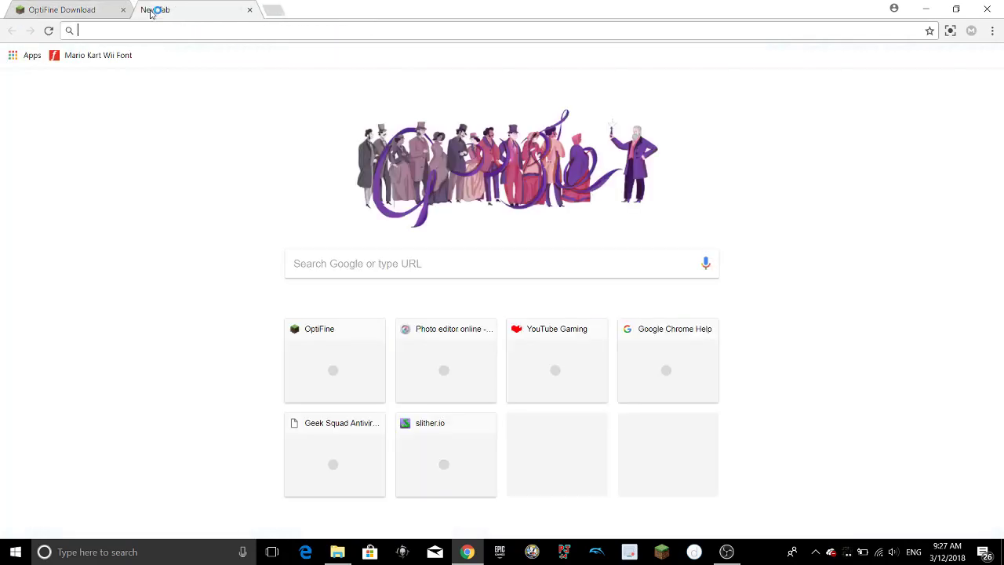
Search Google for kuda shaders.
{"action": "type", "text": "minecraft shader"}
{"action": "key", "text": "Return"}
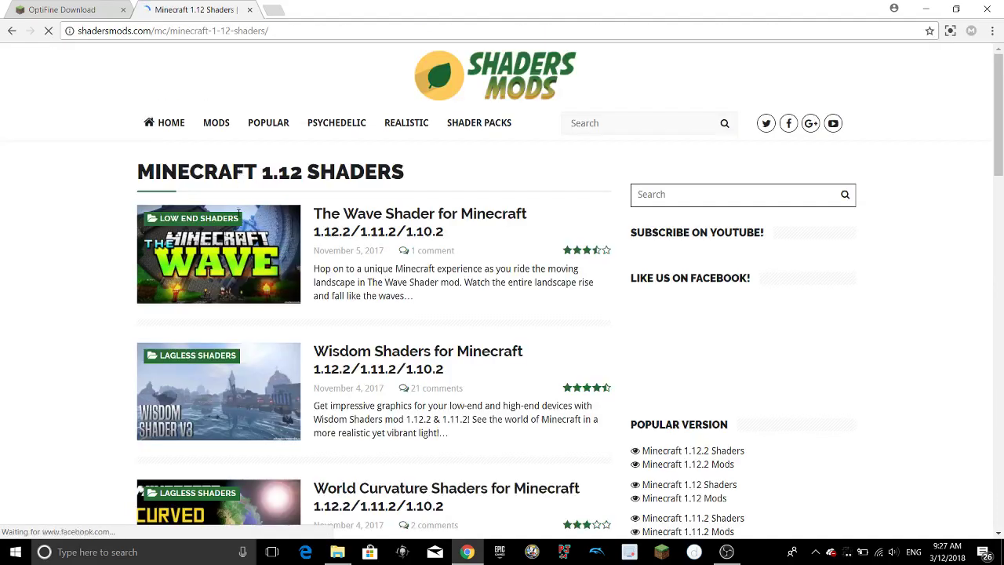
{"action": "left_click", "coordinate": [284, 32]}
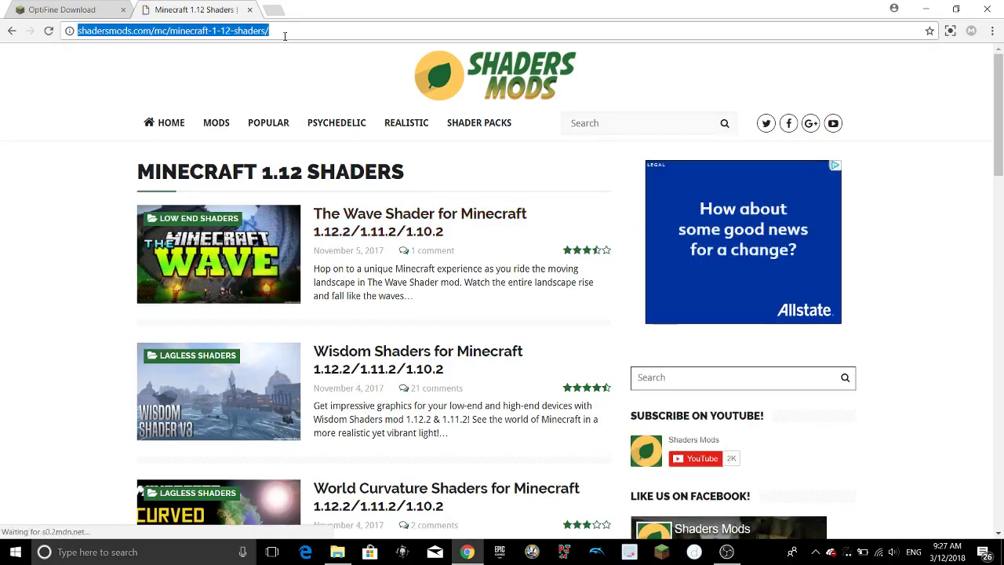
{"action": "type", "text": "kuda shas"}
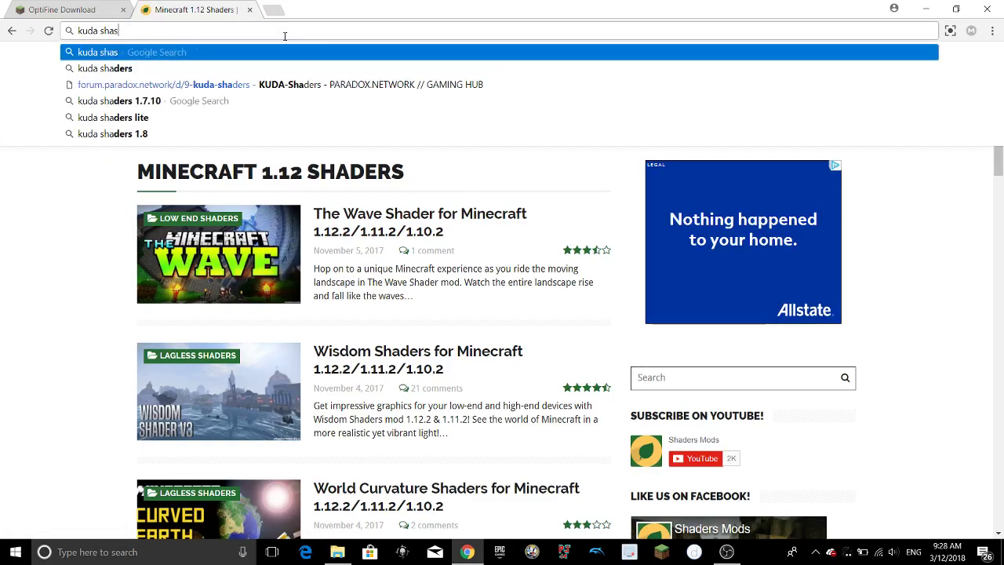
{"action": "key", "text": "BackSpace"}
{"action": "type", "text": "ders"}
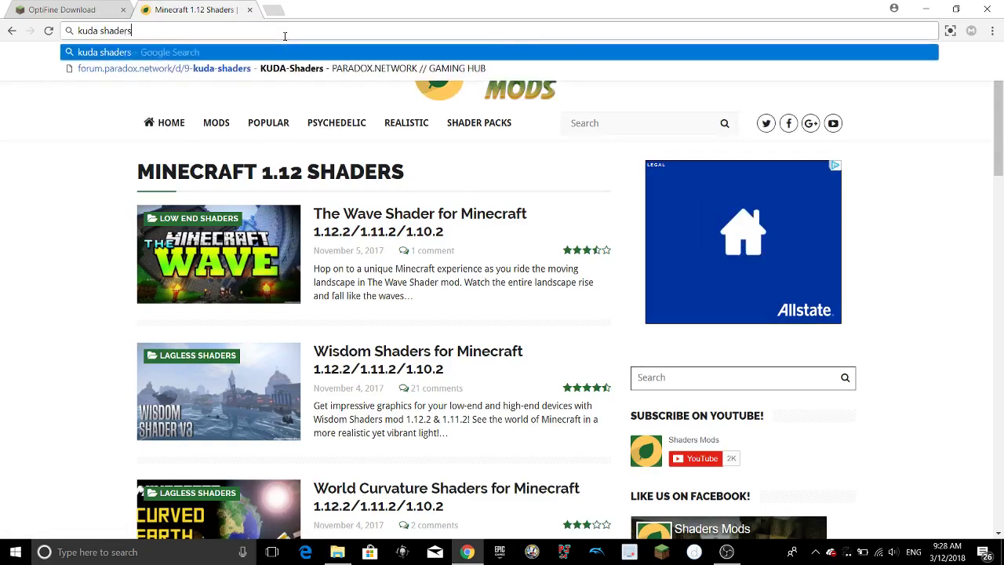
{"action": "key", "text": "Return"}
Open the shadersmods.com KUDA Shaders page and download the KUDA-Shaders v6.5.56 zip.
{"action": "left_click", "coordinate": [126, 164]}
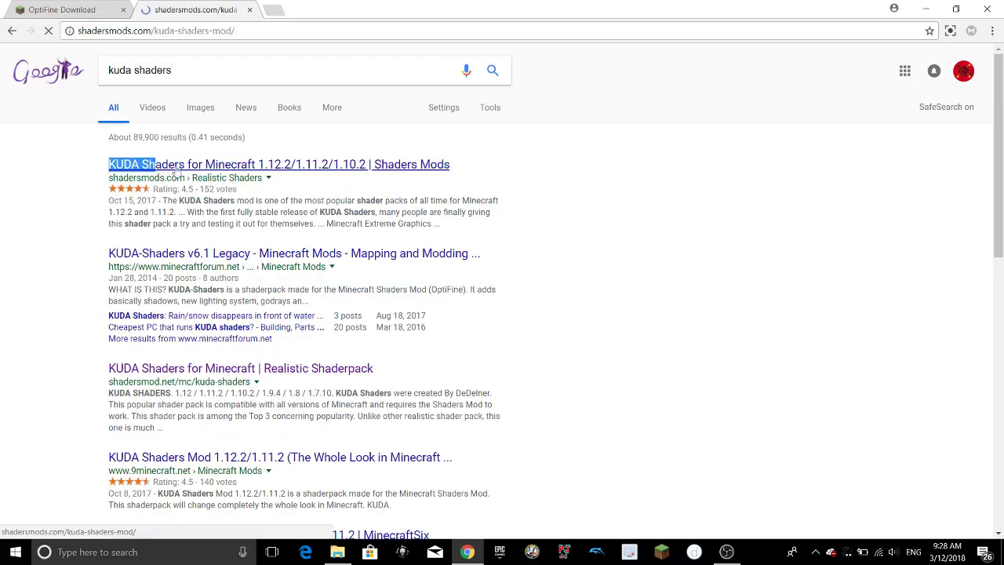
{"action": "scroll", "coordinate": [301, 357], "scroll_direction": "down", "scroll_amount": 3}
{"action": "scroll", "coordinate": [302, 357], "scroll_direction": "down", "scroll_amount": 5}
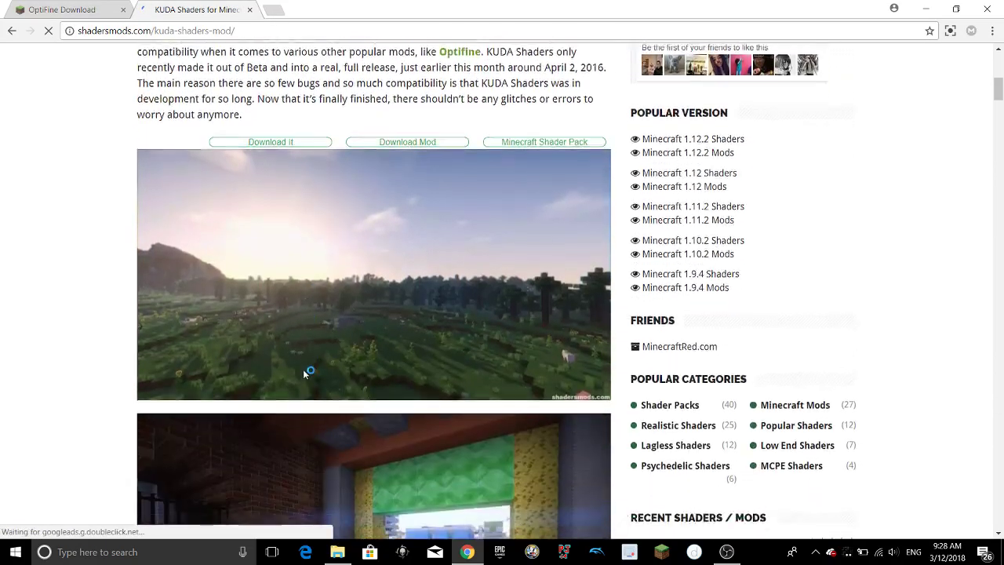
{"action": "scroll", "coordinate": [301, 363], "scroll_direction": "up", "scroll_amount": 3}
{"action": "scroll", "coordinate": [299, 344], "scroll_direction": "up", "scroll_amount": 3}
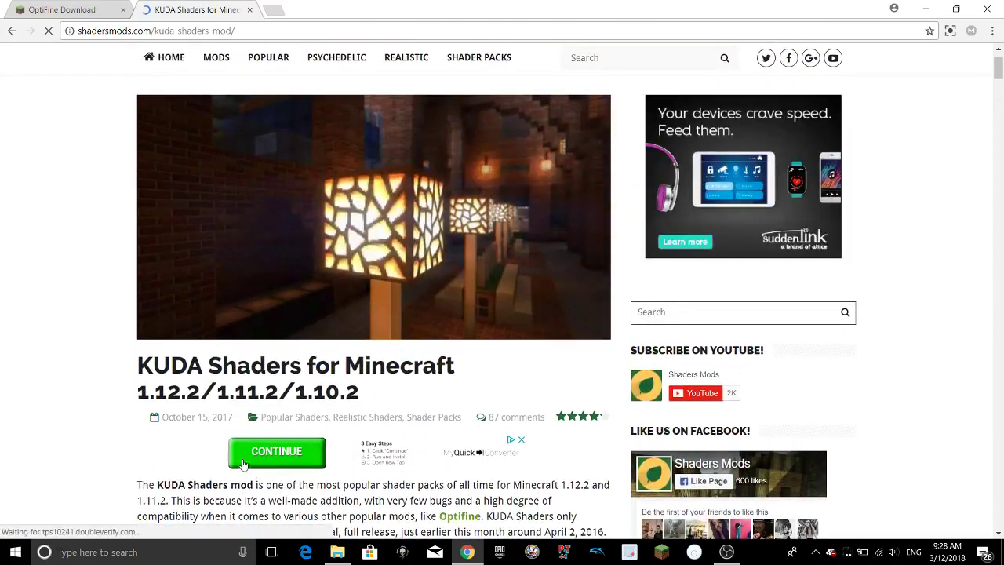
{"action": "scroll", "coordinate": [342, 357], "scroll_direction": "down", "scroll_amount": 6}
{"action": "scroll", "coordinate": [321, 378], "scroll_direction": "down", "scroll_amount": 15}
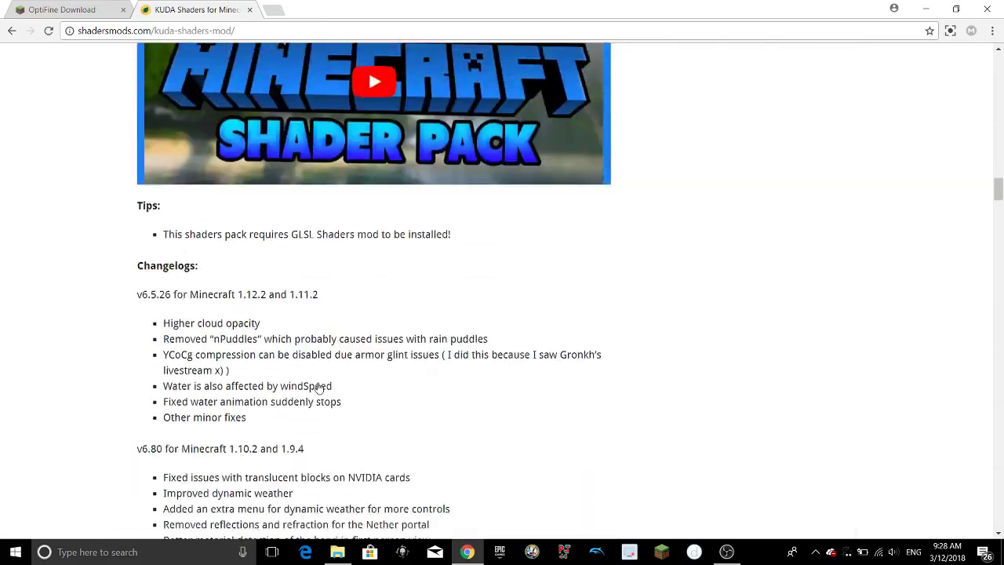
{"action": "scroll", "coordinate": [318, 386], "scroll_direction": "down", "scroll_amount": 1}
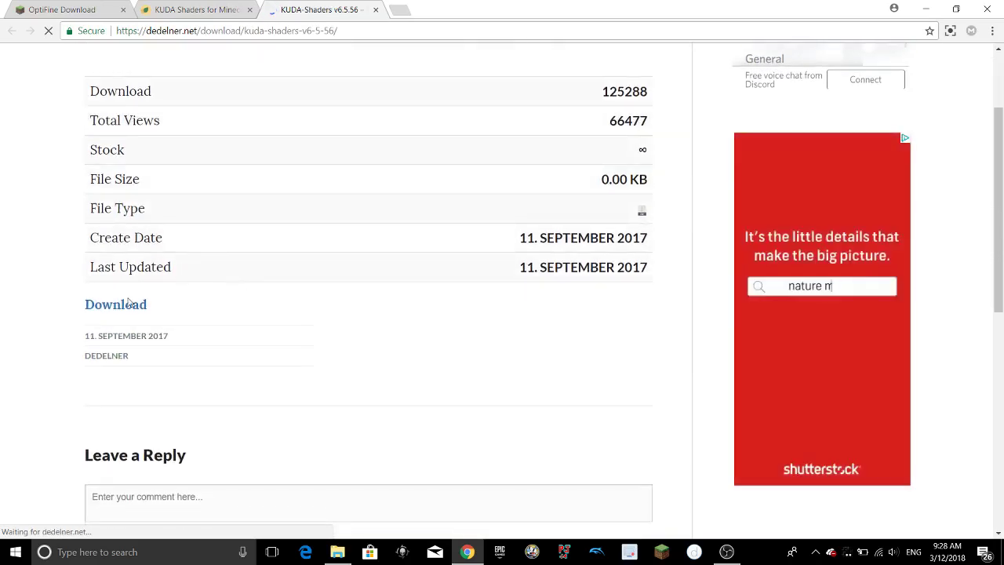
{"action": "left_click", "coordinate": [128, 304]}
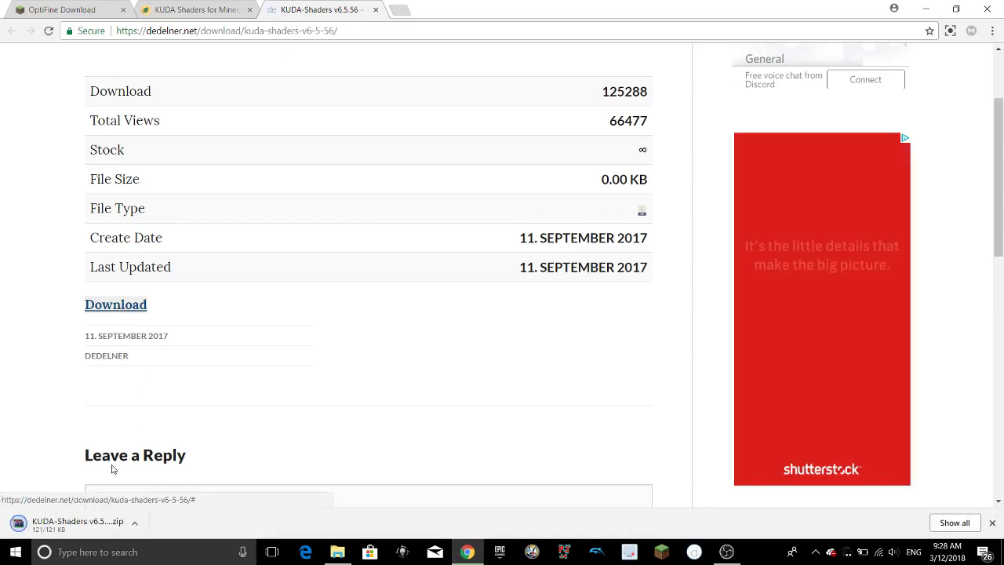
{"action": "left_click", "coordinate": [105, 551]}
Open %appdata%\.minecraft and delete the old shaderpacks folder.
{"action": "type", "text": "%appda"}
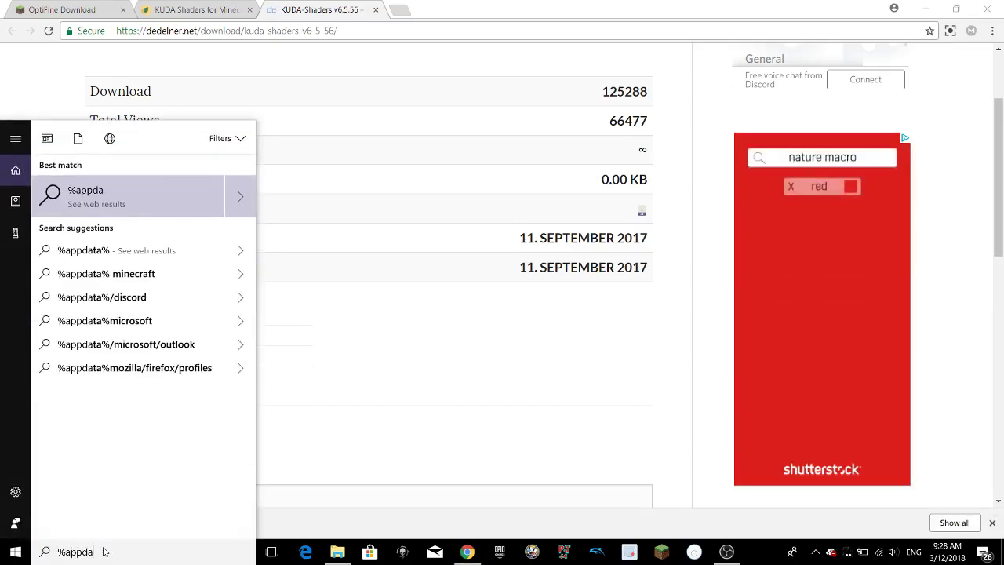
{"action": "type", "text": "ta%"}
{"action": "key", "text": "Return"}
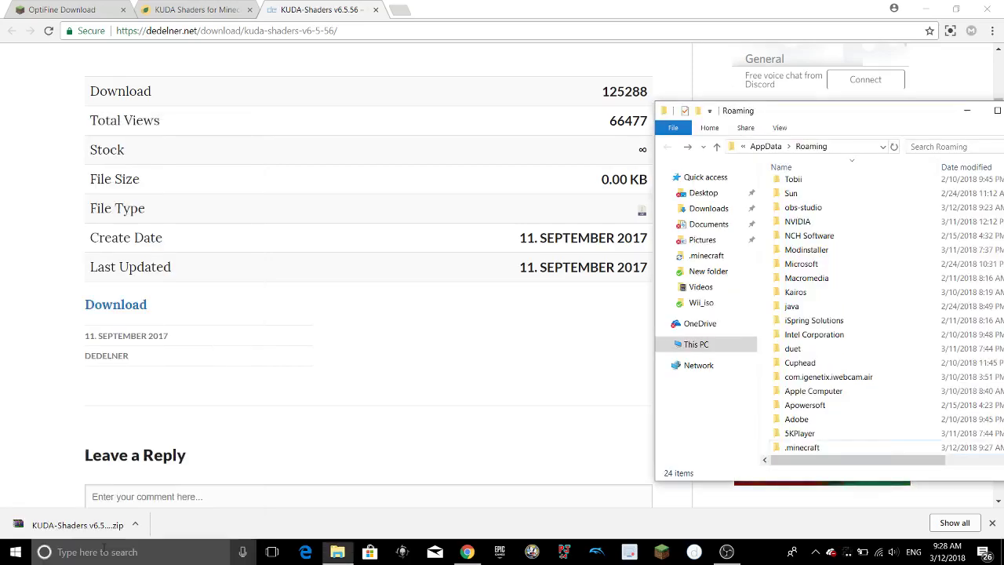
{"action": "left_click_drag", "start_coordinate": [737, 110], "coordinate": [433, 47]}
{"action": "left_click", "coordinate": [515, 384]}
{"action": "double_click", "coordinate": [515, 384]}
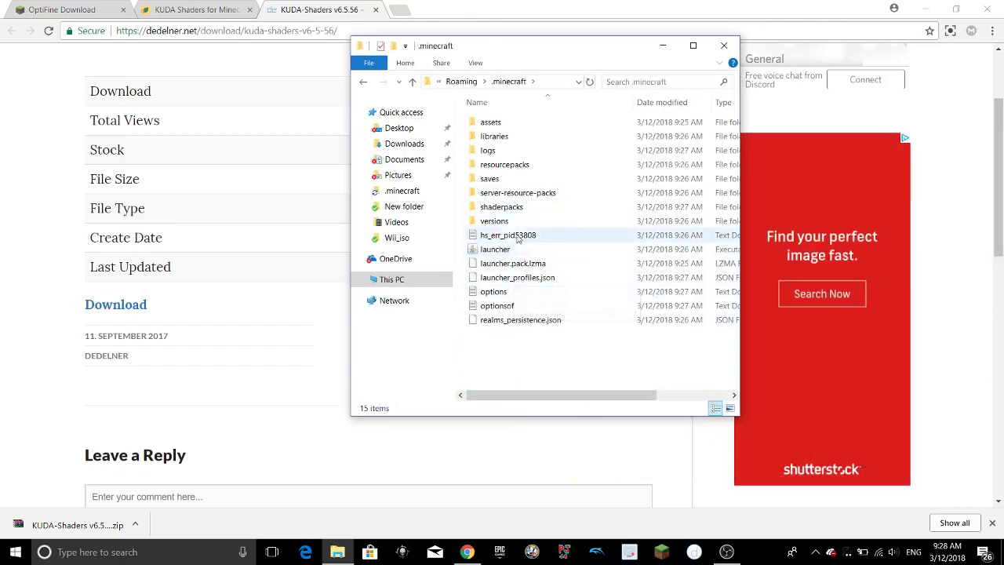
{"action": "right_click", "coordinate": [521, 209]}
{"action": "left_click", "coordinate": [553, 469]}
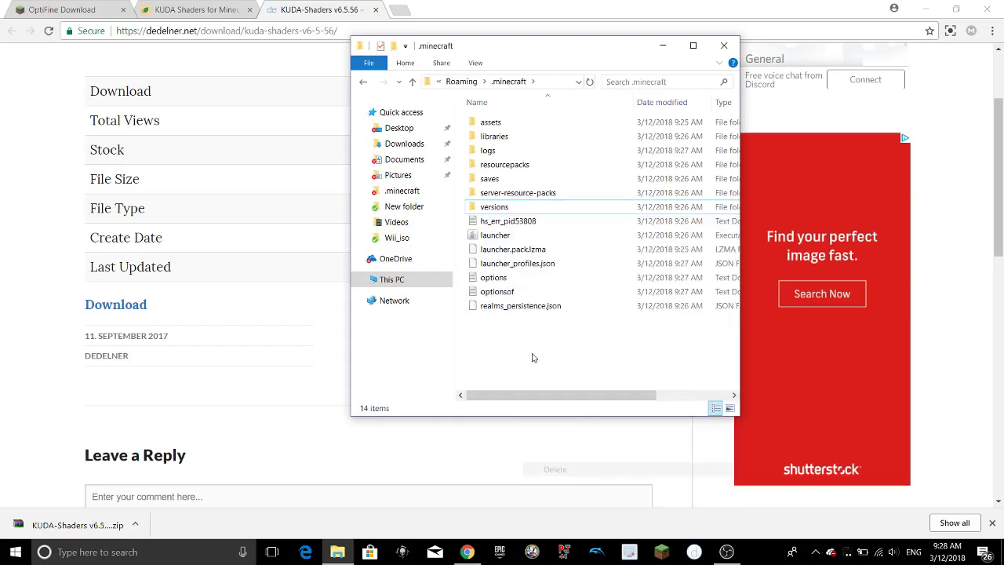
Create a new folder named shaderpacks inside .minecraft.
{"action": "right_click", "coordinate": [543, 343]}
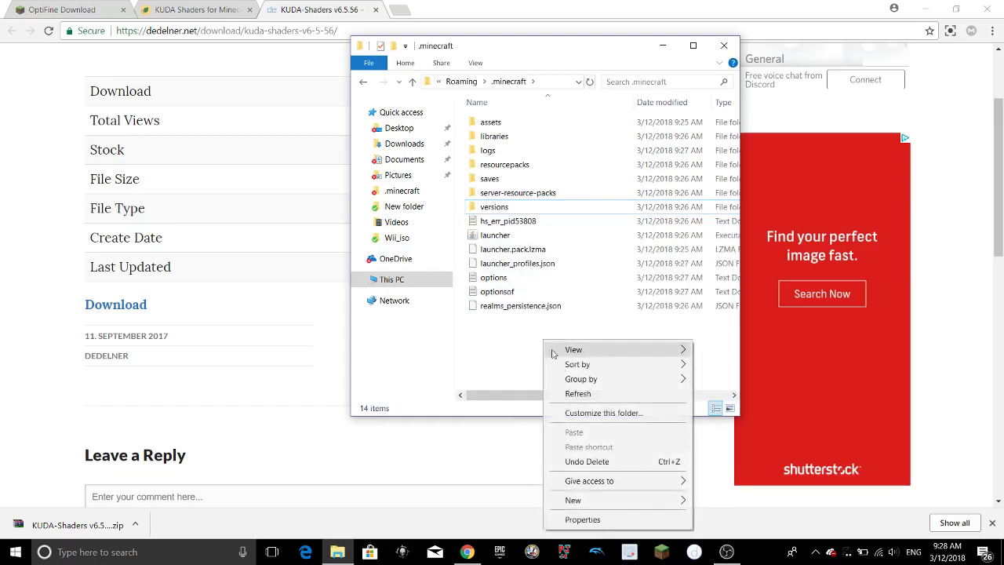
{"action": "mouse_move", "coordinate": [633, 499]}
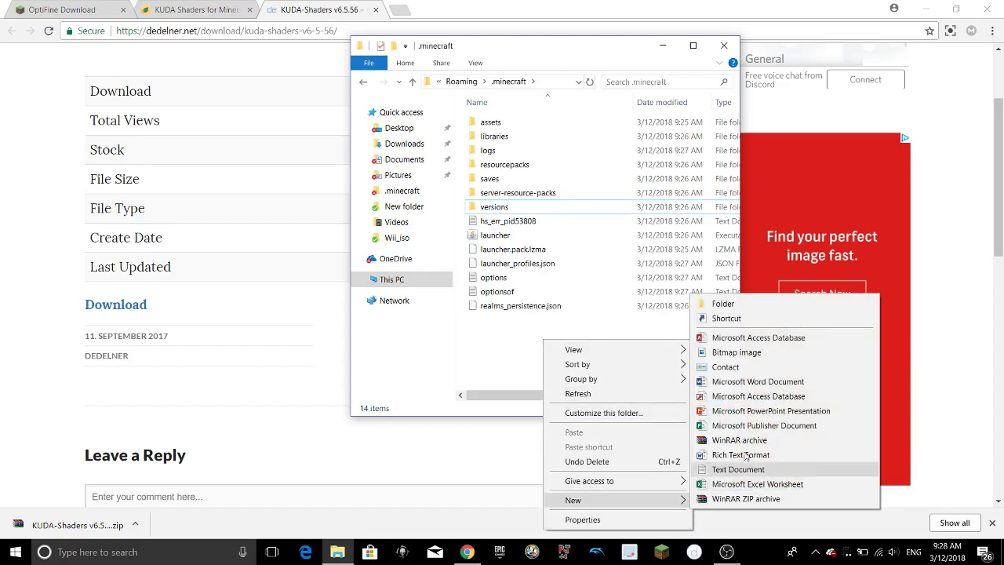
{"action": "left_click", "coordinate": [729, 300]}
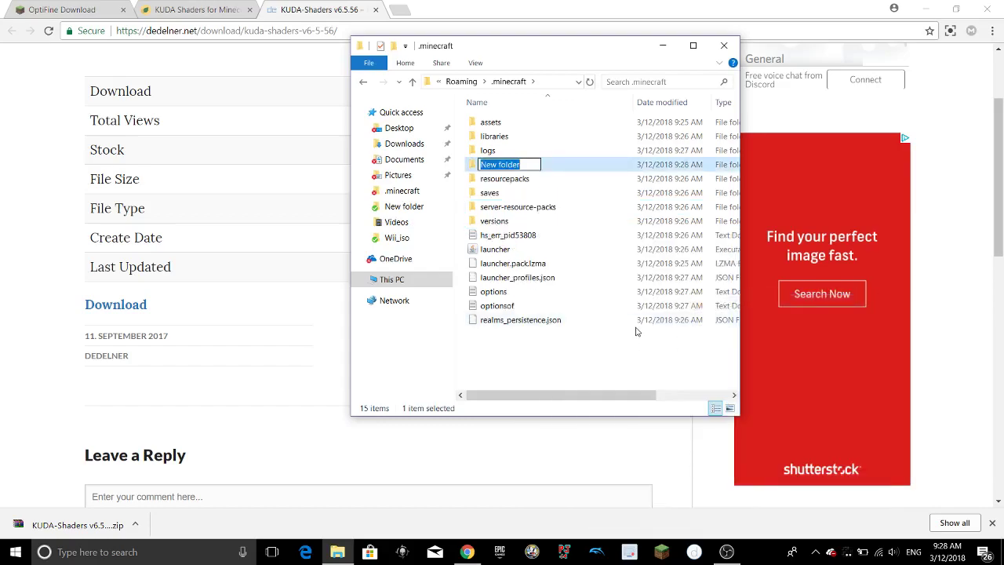
{"action": "type", "text": "shaderpac"}
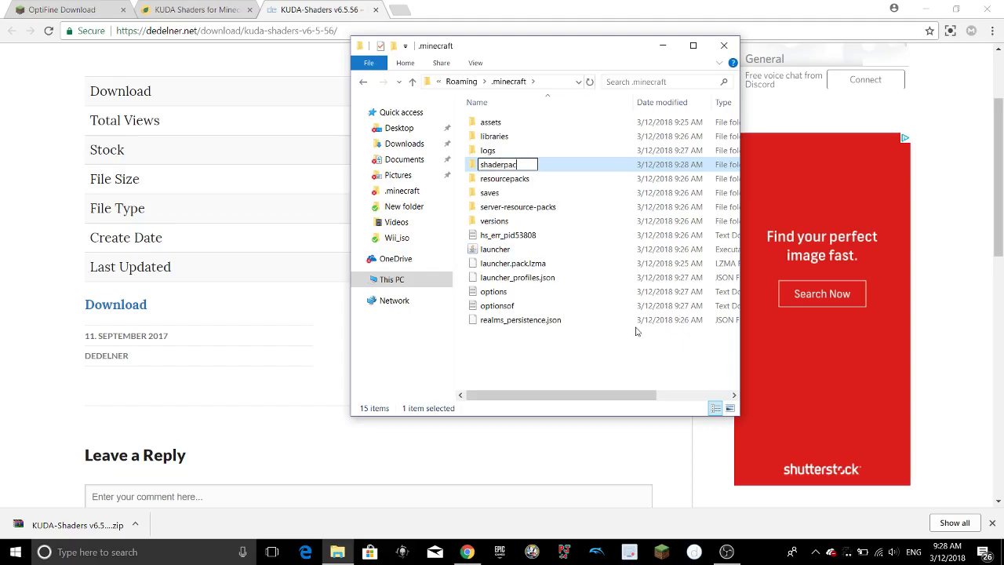
{"action": "type", "text": "ks"}
{"action": "key", "text": "Return"}
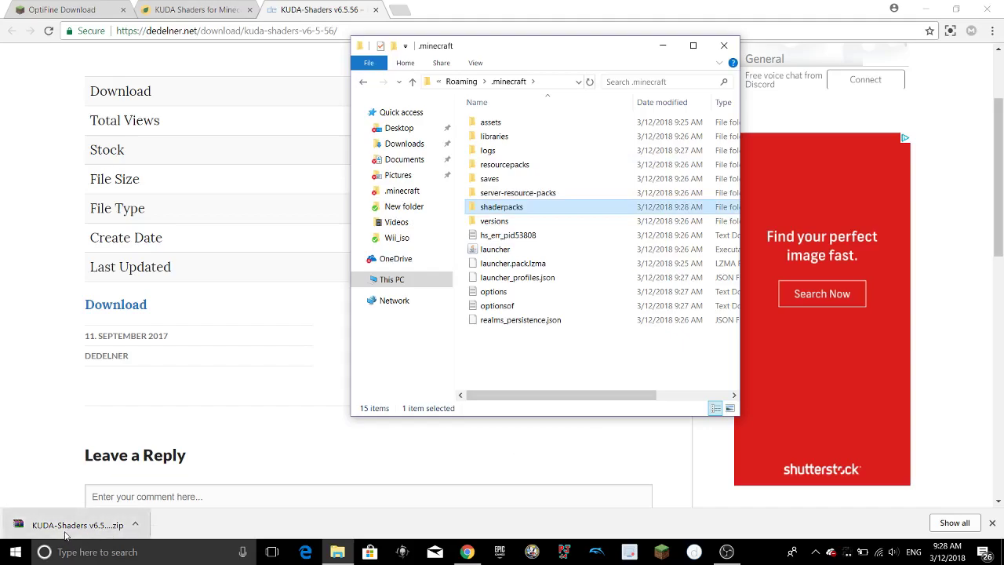
Move the downloaded KUDA-Shaders v6.5.56 zip into the shaderpacks folder.
{"action": "left_click_drag", "start_coordinate": [71, 535], "coordinate": [523, 207]}
{"action": "double_click", "coordinate": [523, 208]}
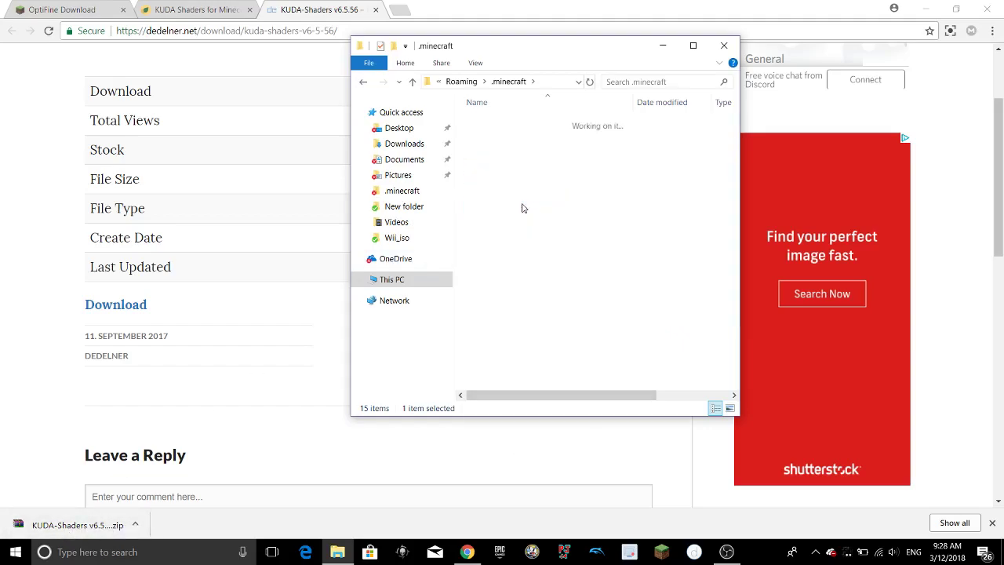
{"action": "left_click_drag", "start_coordinate": [38, 525], "coordinate": [649, 218]}
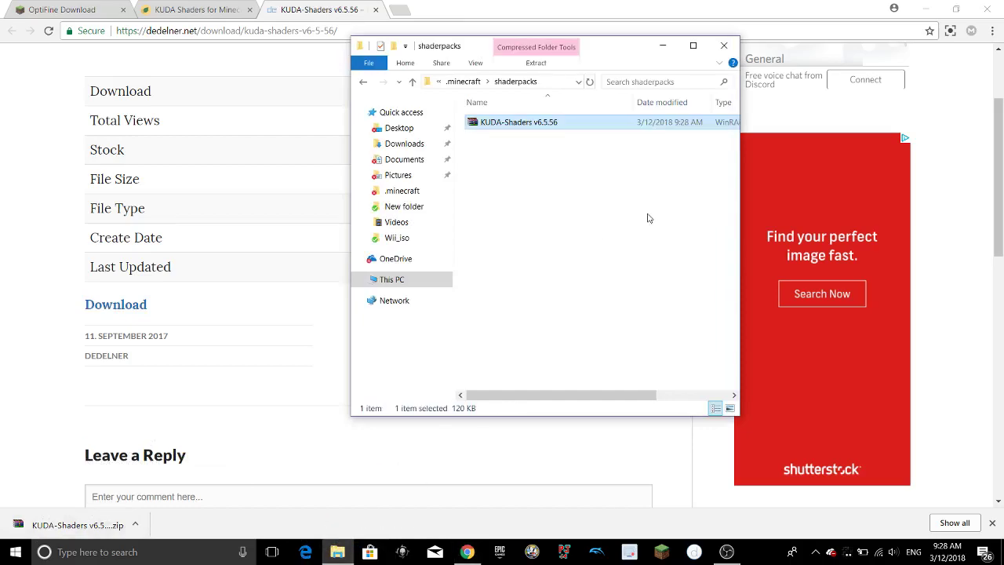
{"action": "left_click", "coordinate": [670, 555]}
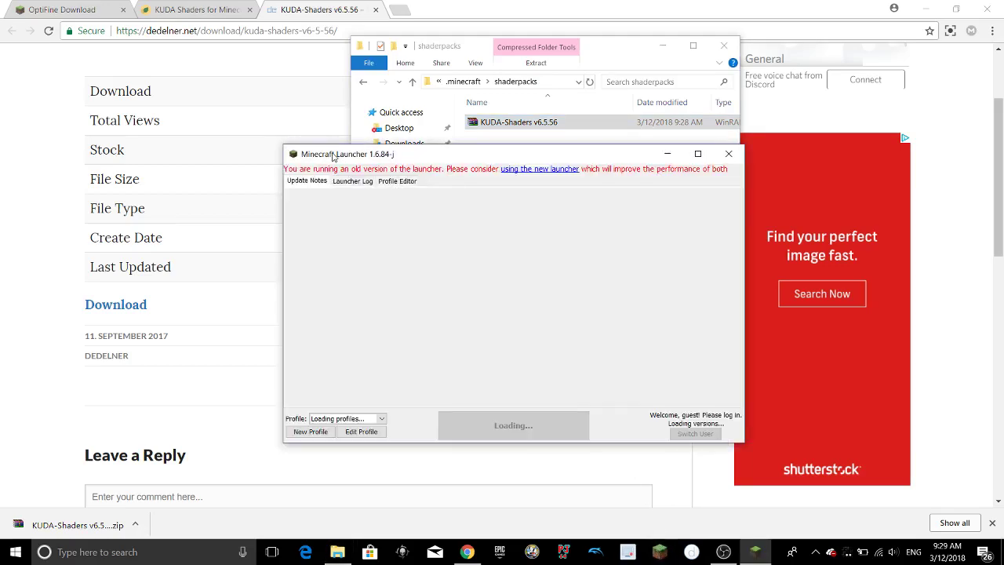
Save the OptiFine profile and launch Minecraft 1.12.2 with it.
{"action": "left_click", "coordinate": [362, 431]}
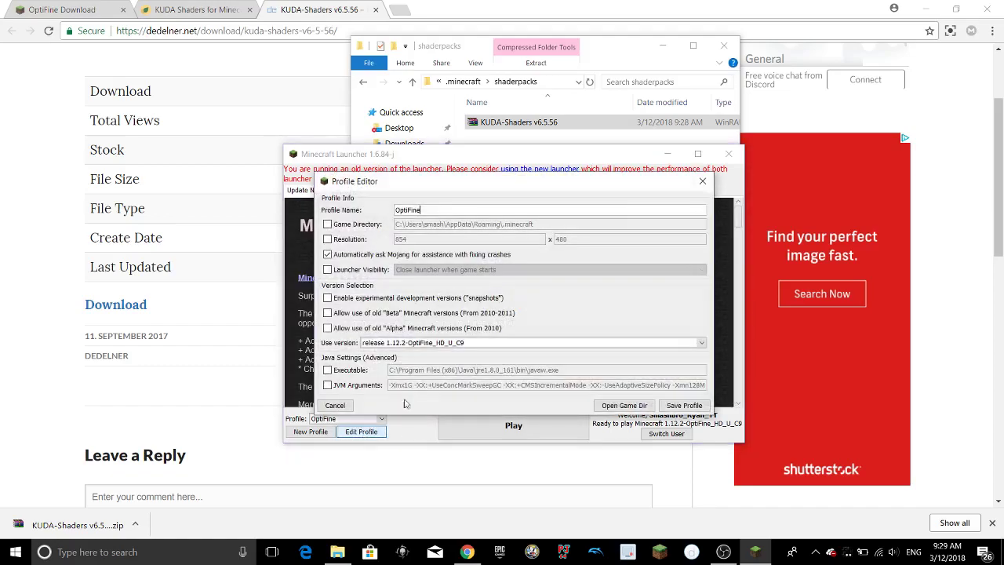
{"action": "left_click", "coordinate": [683, 405]}
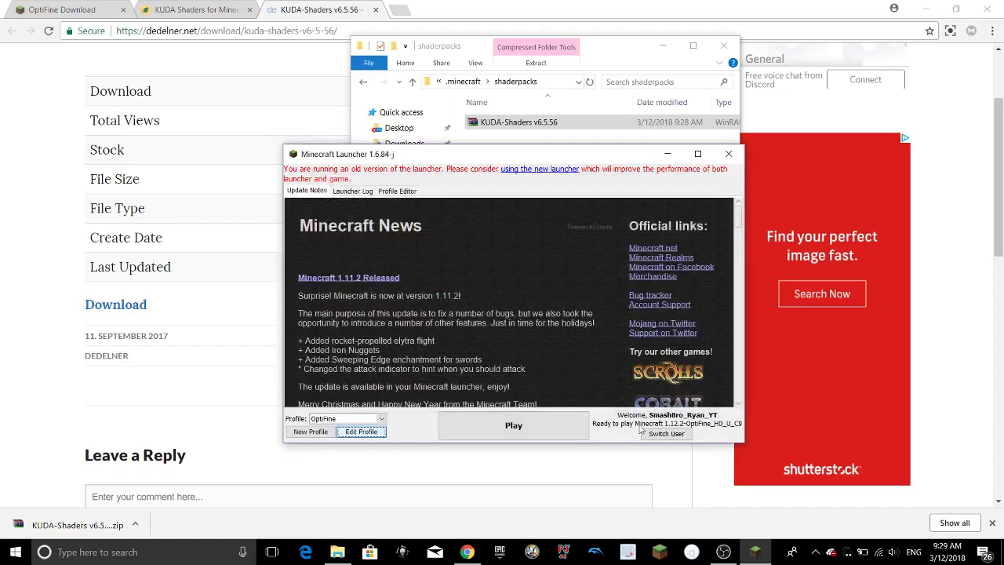
{"action": "left_click", "coordinate": [558, 426]}
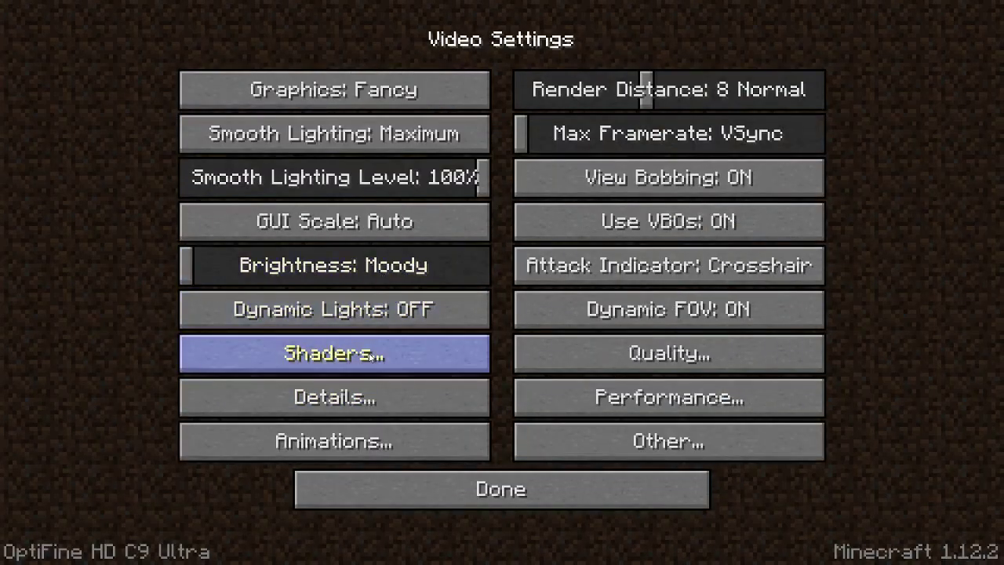
Make KUDA-Shaders v6.5.56.zip the active shader pack and return to the main menu.
{"action": "left_click", "coordinate": [369, 352]}
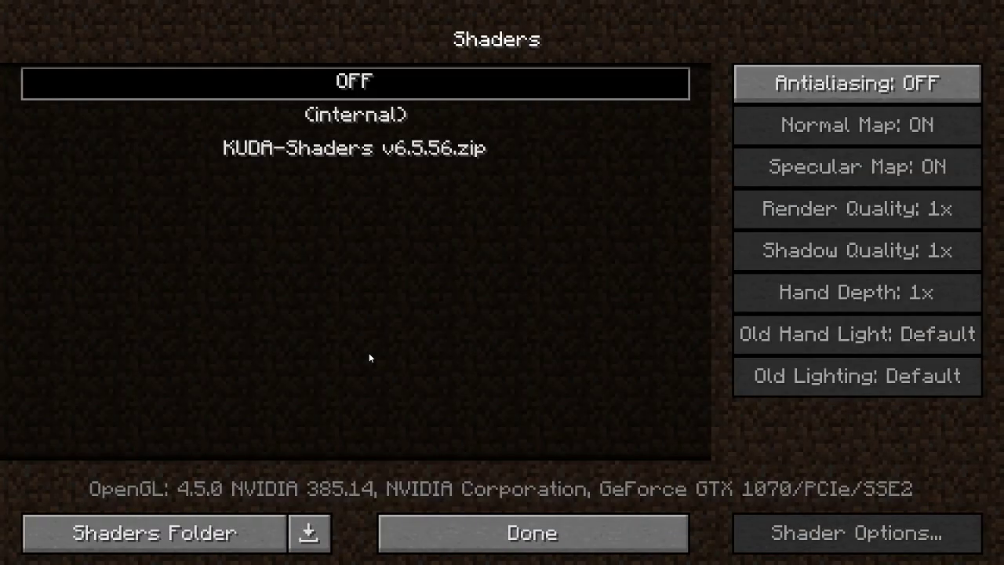
{"action": "left_click", "coordinate": [342, 155]}
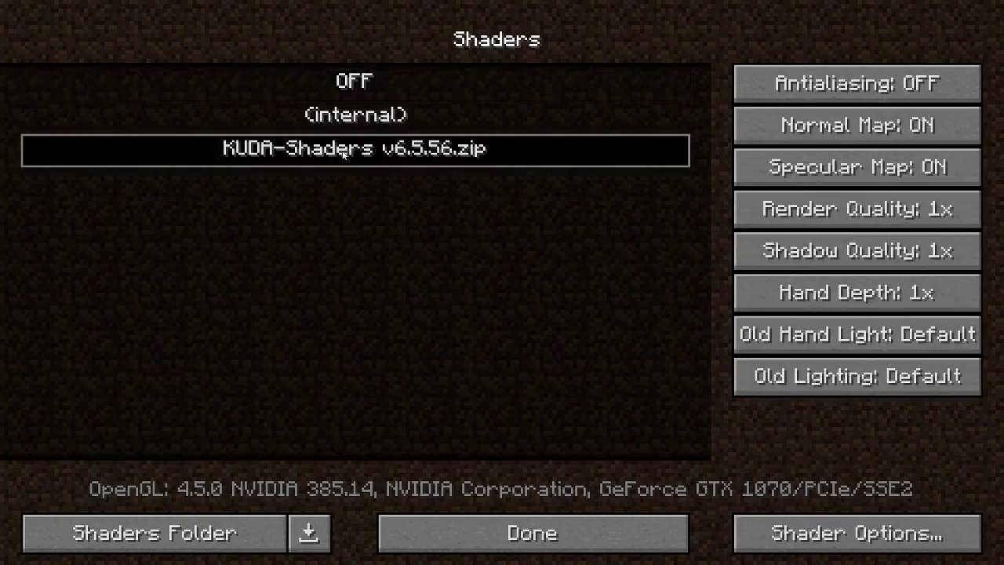
{"action": "left_click", "coordinate": [496, 542]}
{"action": "left_click", "coordinate": [492, 480]}
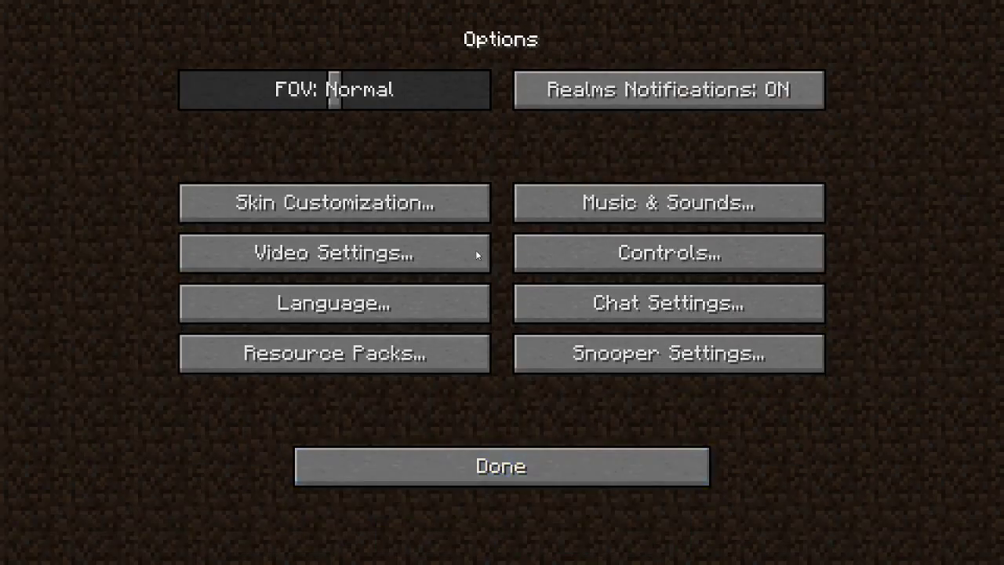
{"action": "left_click", "coordinate": [504, 456]}
Create and load a new Creative singleplayer world named 'SHADER TEST'.
{"action": "left_click", "coordinate": [458, 249]}
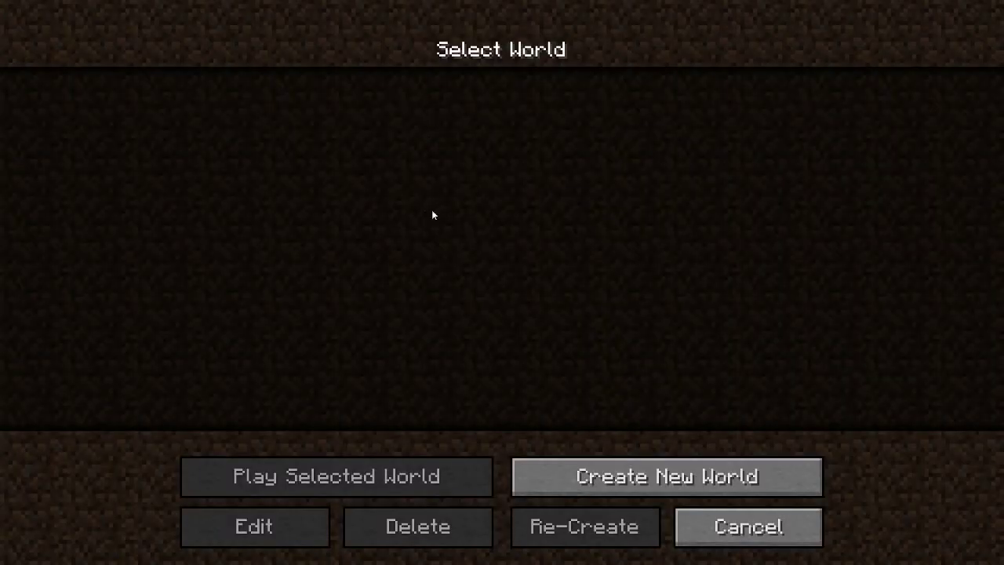
{"action": "left_click", "coordinate": [676, 480]}
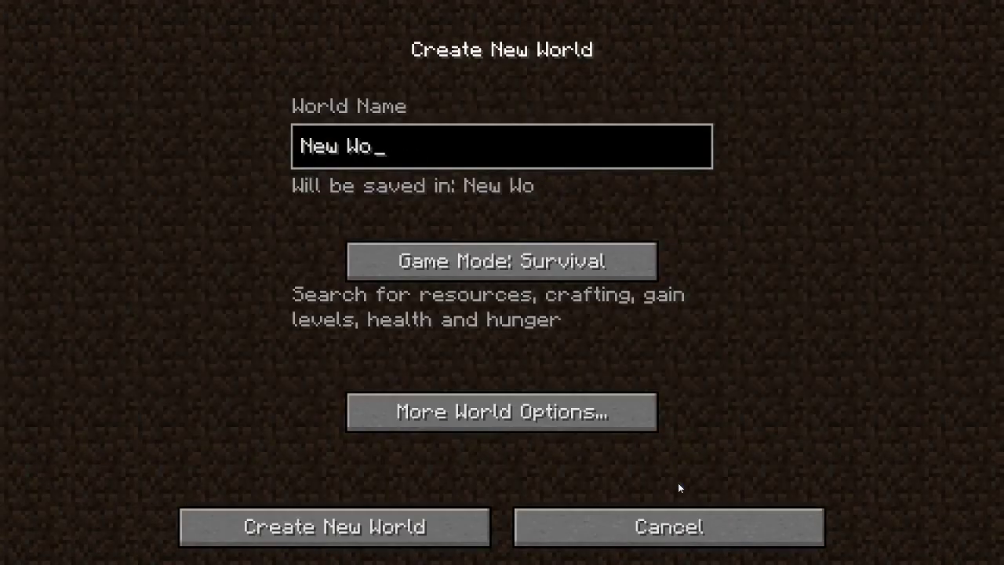
{"action": "key", "text": "BackSpace"}
{"action": "key", "text": "BackSpace"}
{"action": "key", "text": "BackSpace"}
{"action": "type", "text": "S"}
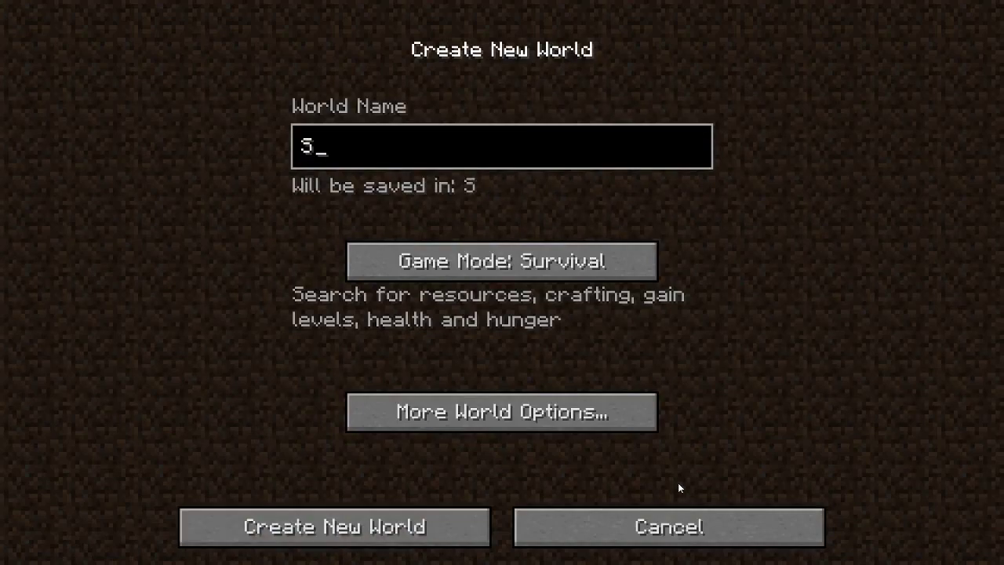
{"action": "type", "text": "HADER TEST!!"}
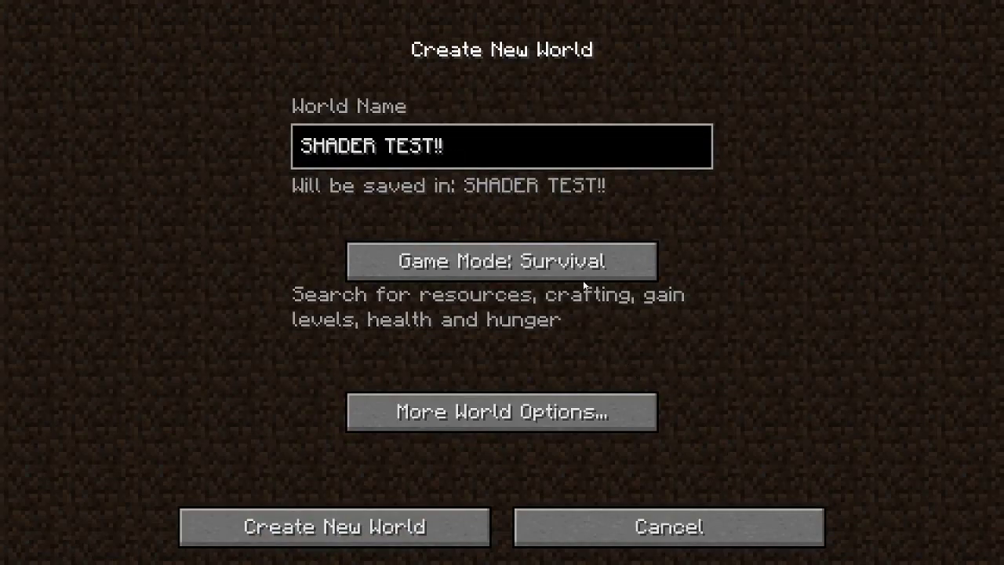
{"action": "left_click", "coordinate": [581, 277]}
{"action": "key", "text": "Return"}
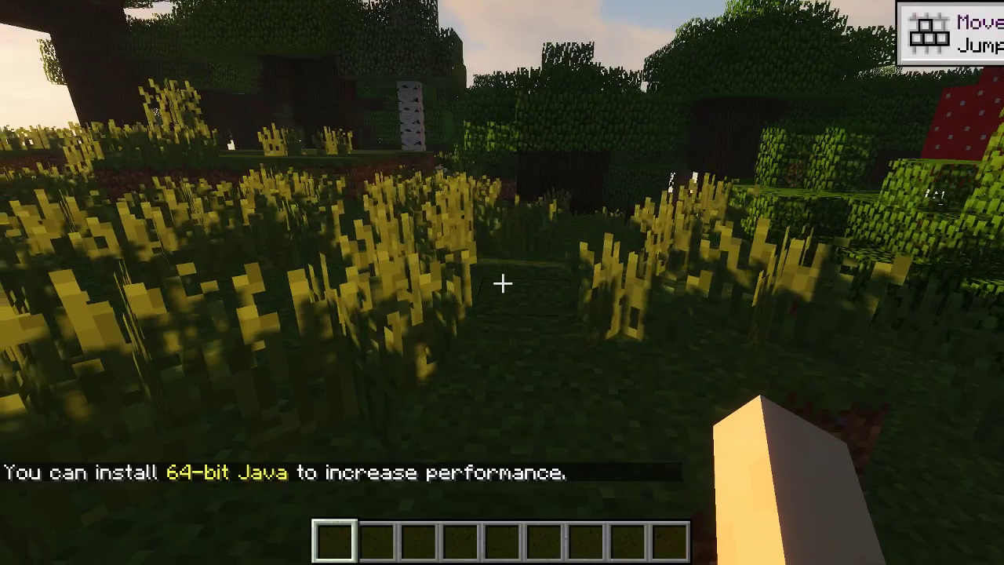
Fly around above the forest with the F3 debug overlay turned on.
{"action": "key", "text": "w"}
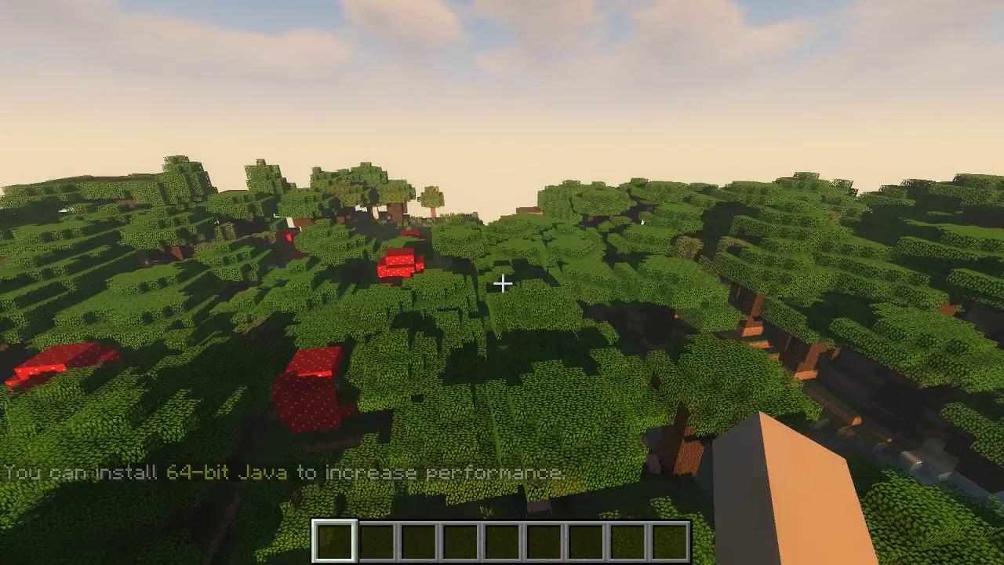
{"action": "key", "text": "F3"}
{"action": "key", "text": "s"}
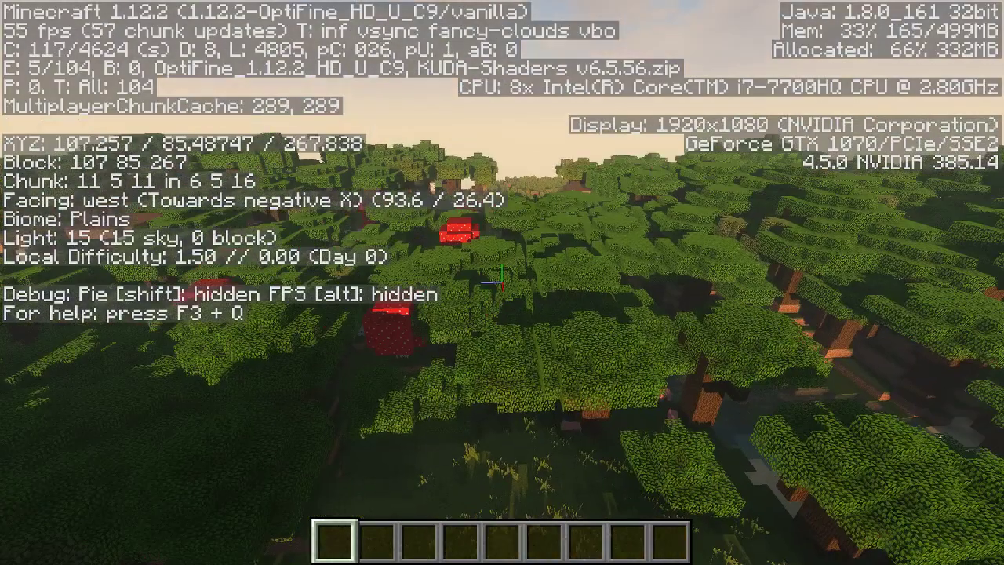
{"action": "key", "text": "space"}
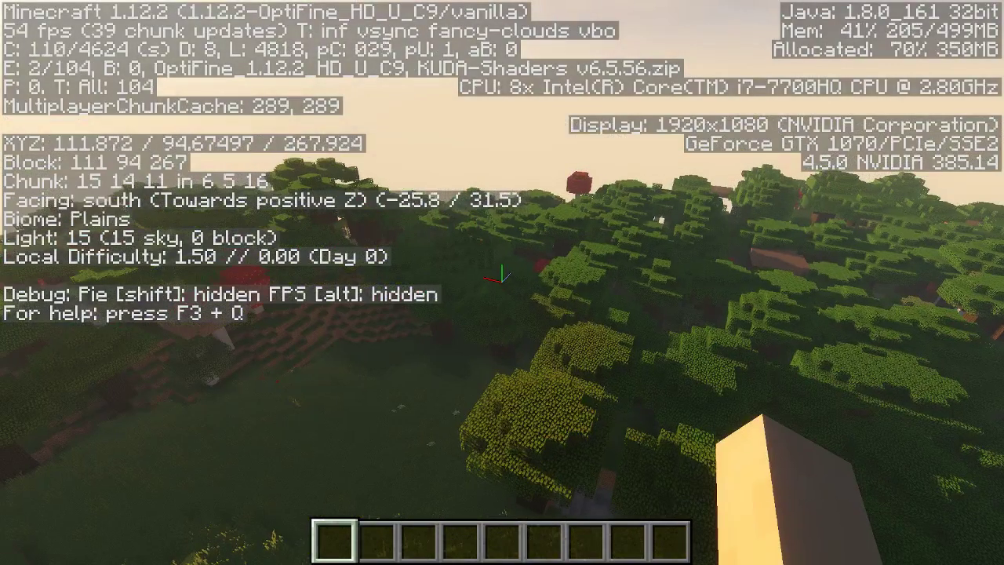
{"action": "key", "text": "a"}
{"action": "key", "text": "w"}
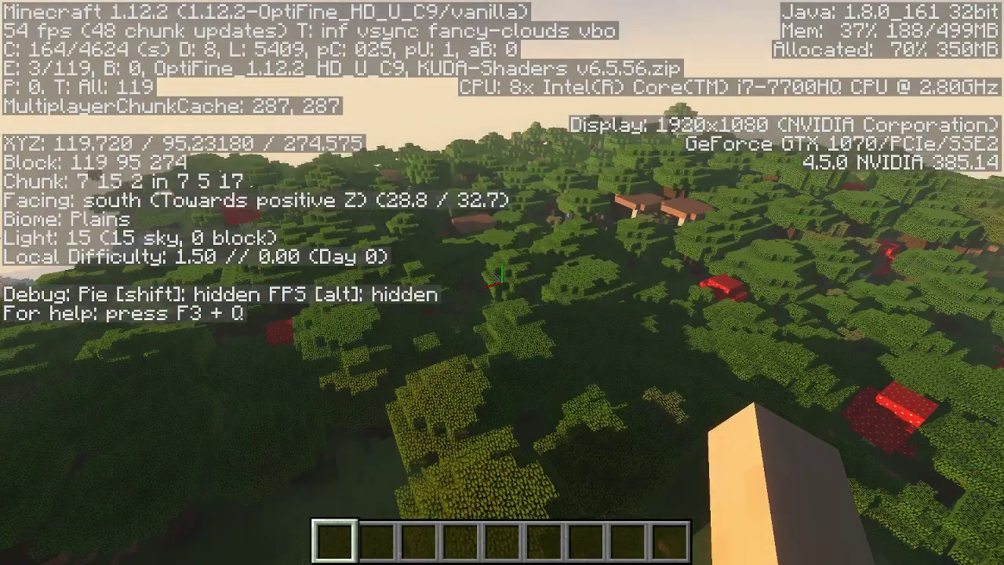
Search the creative inventory for glowstone and place a glowstone block in hotbar slot one.
{"action": "key", "text": "s"}
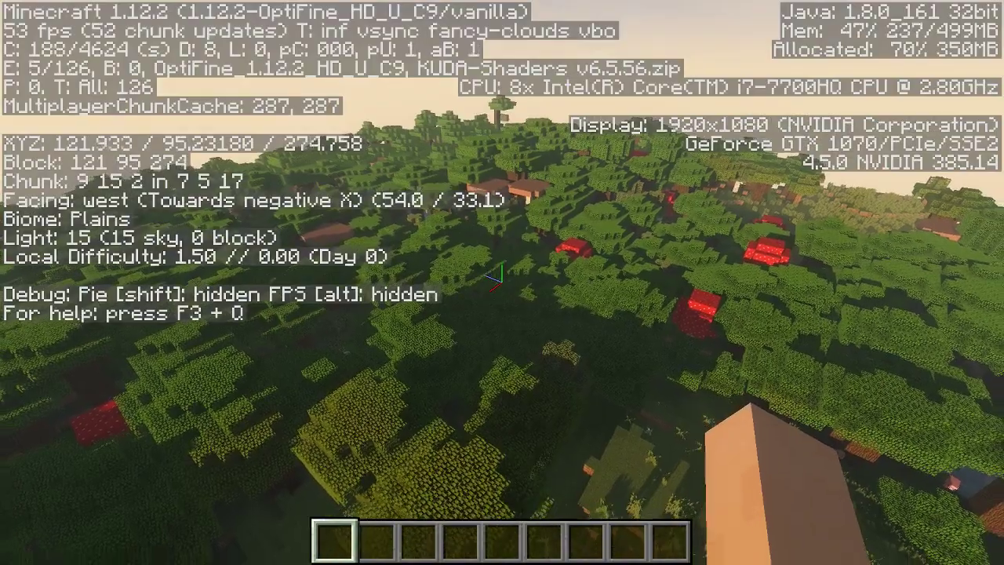
{"action": "key", "text": "e"}
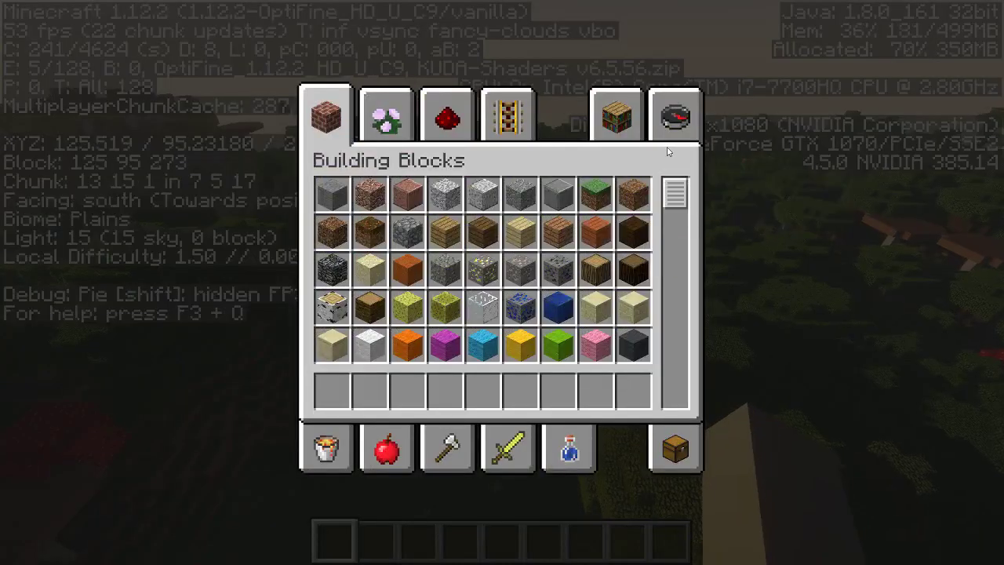
{"action": "left_click", "coordinate": [672, 126]}
{"action": "type", "text": "glown"}
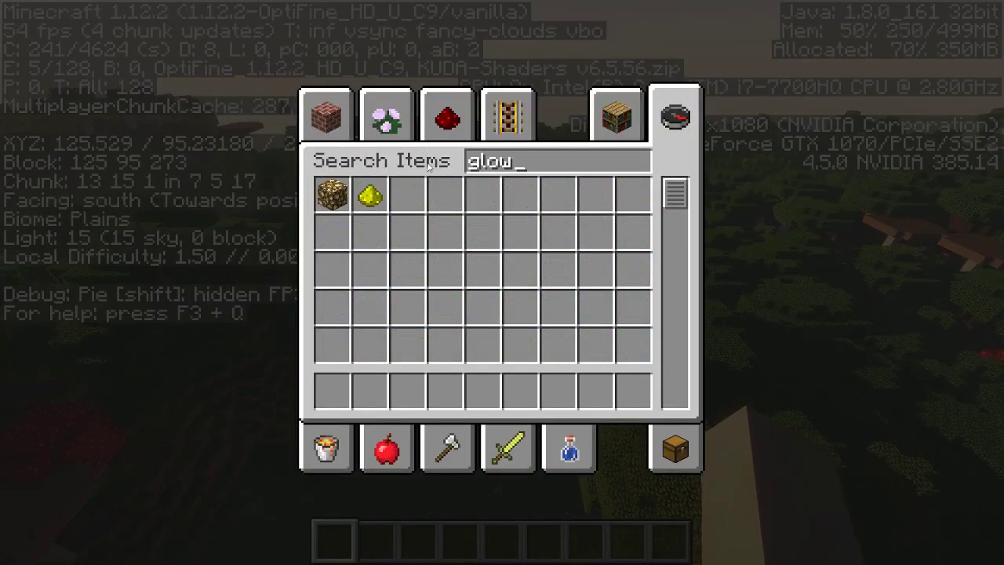
{"action": "left_click", "coordinate": [370, 195]}
{"action": "left_click", "coordinate": [332, 196]}
{"action": "left_click", "coordinate": [332, 391]}
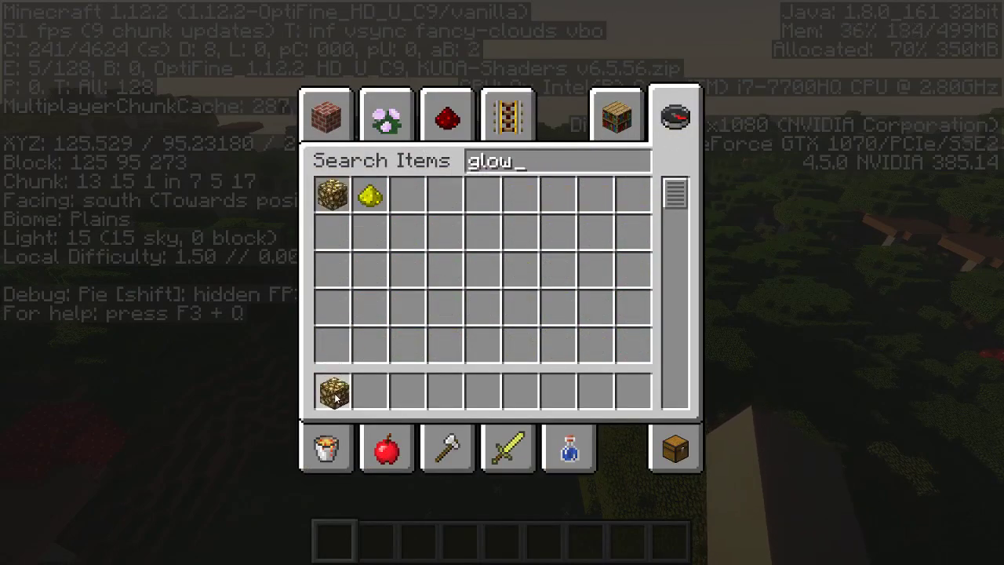
{"action": "key", "text": "Escape"}
Run /time set 0, then /time set 18000 to make it night.
{"action": "key", "text": "slash"}
{"action": "type", "text": "/ti"}
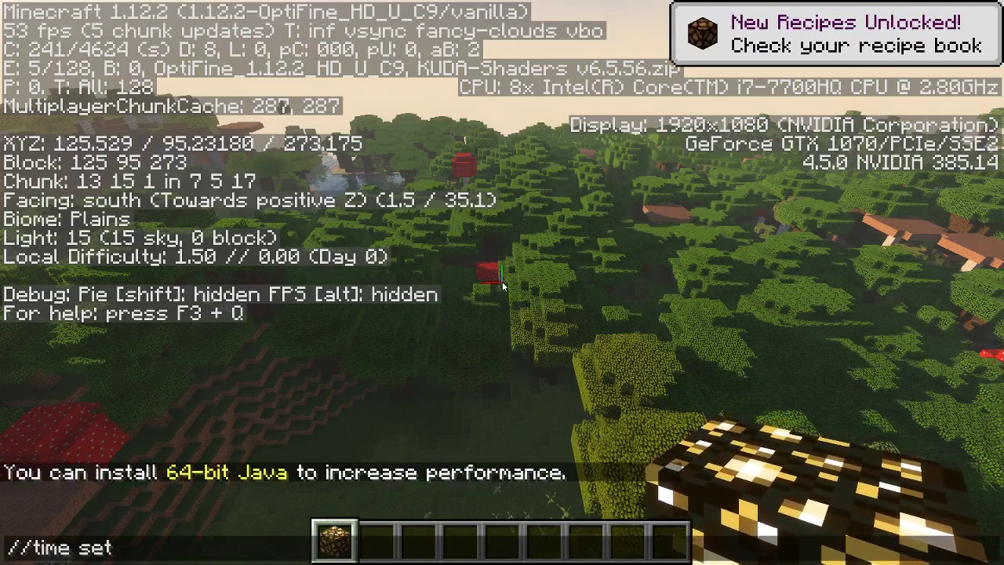
{"action": "type", "text": "me set"}
{"action": "key", "text": "BackSpace"}
{"action": "key", "text": "BackSpace"}
{"action": "key", "text": "BackSpace"}
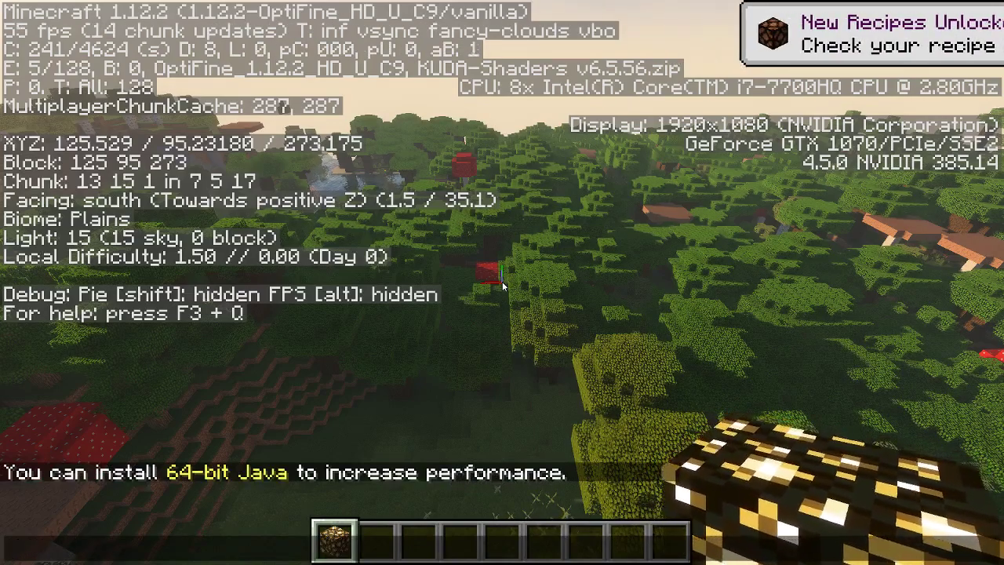
{"action": "type", "text": "me set "}
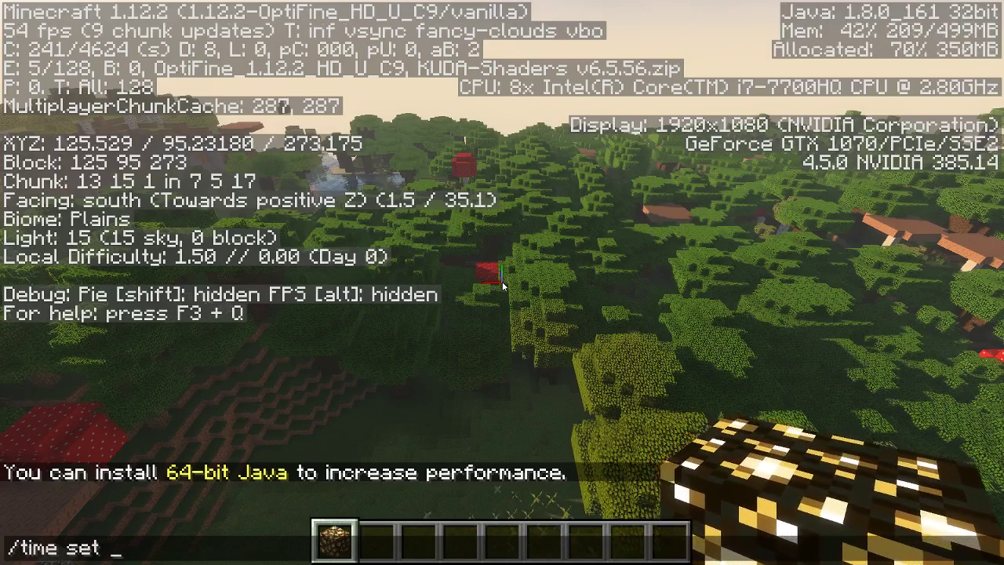
{"action": "type", "text": "0"}
{"action": "key", "text": "Return"}
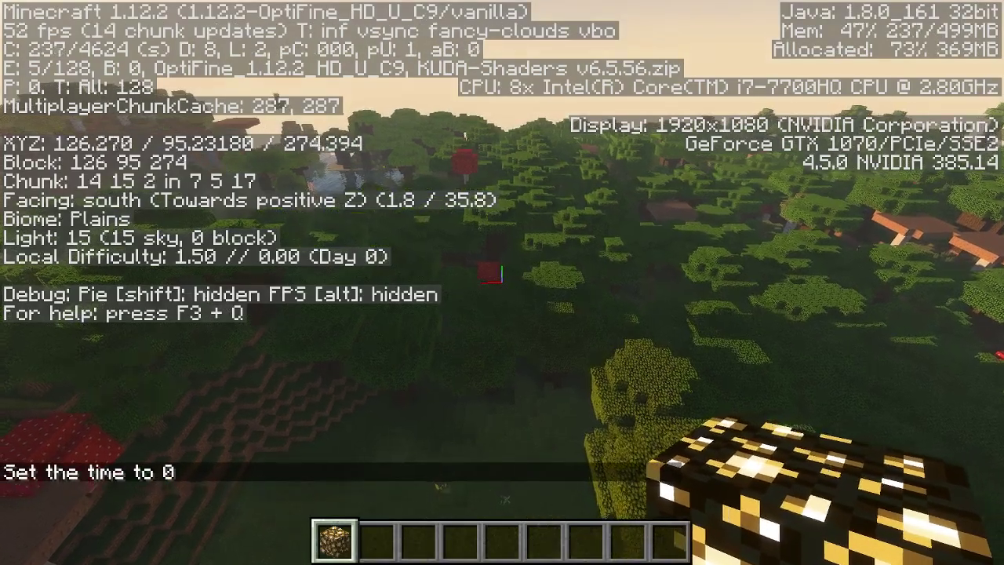
{"action": "key", "text": "slash"}
{"action": "type", "text": "time set "}
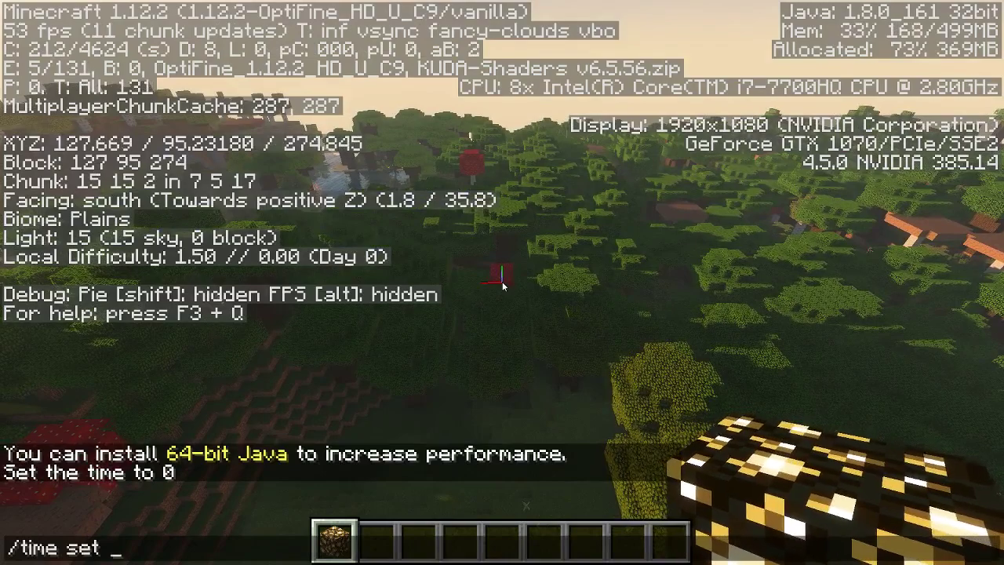
{"action": "type", "text": "18000"}
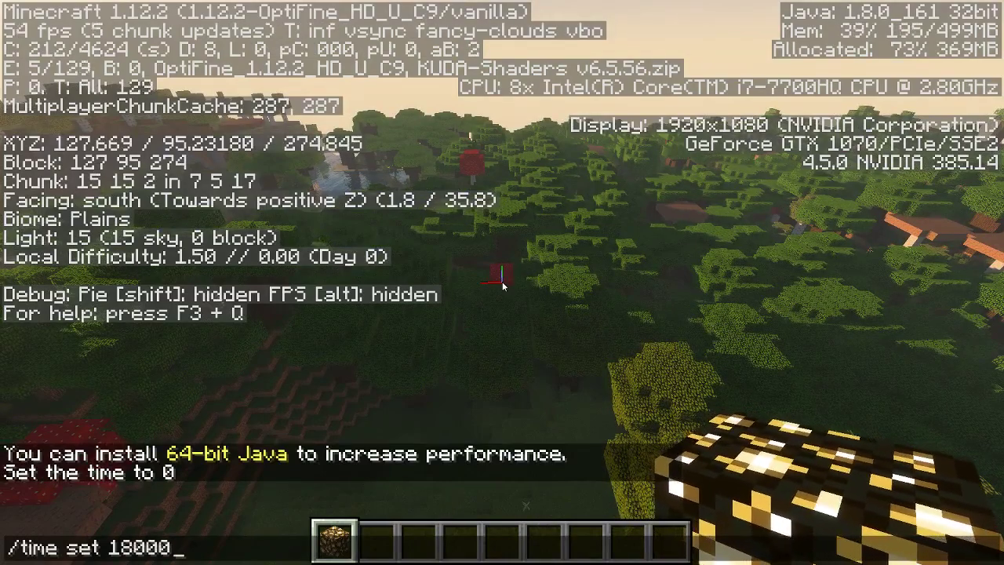
{"action": "key", "text": "Return"}
Walk across the night-time ground, then switch to the OBS recorder window.
{"action": "key", "text": "space"}
{"action": "key", "text": "space"}
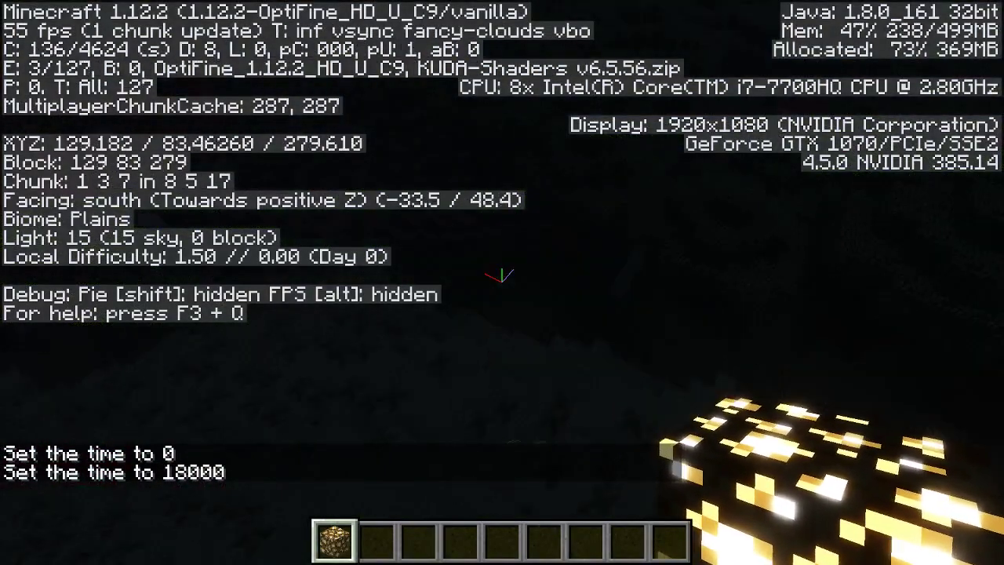
{"action": "key", "text": "s"}
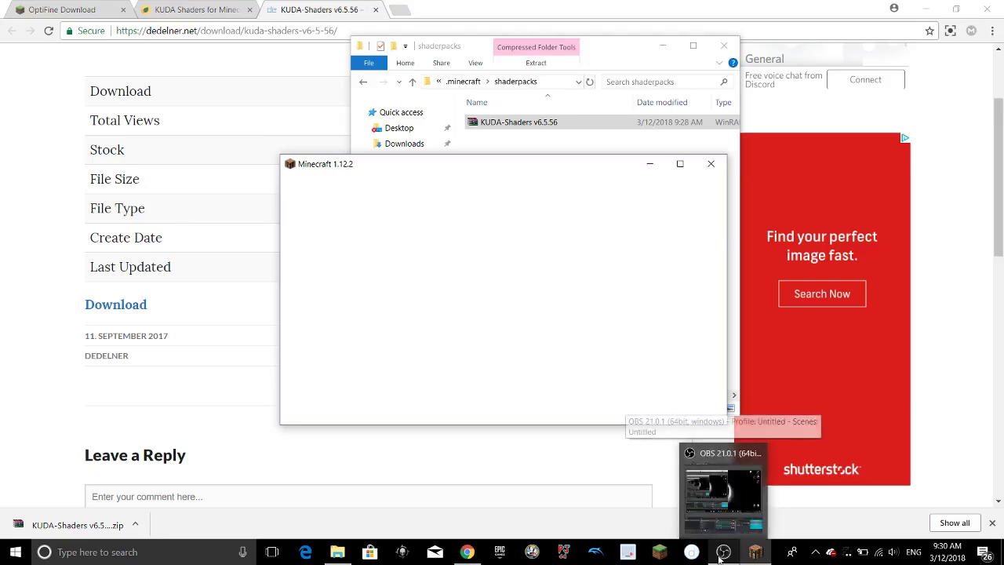
{"action": "left_click", "coordinate": [721, 527]}
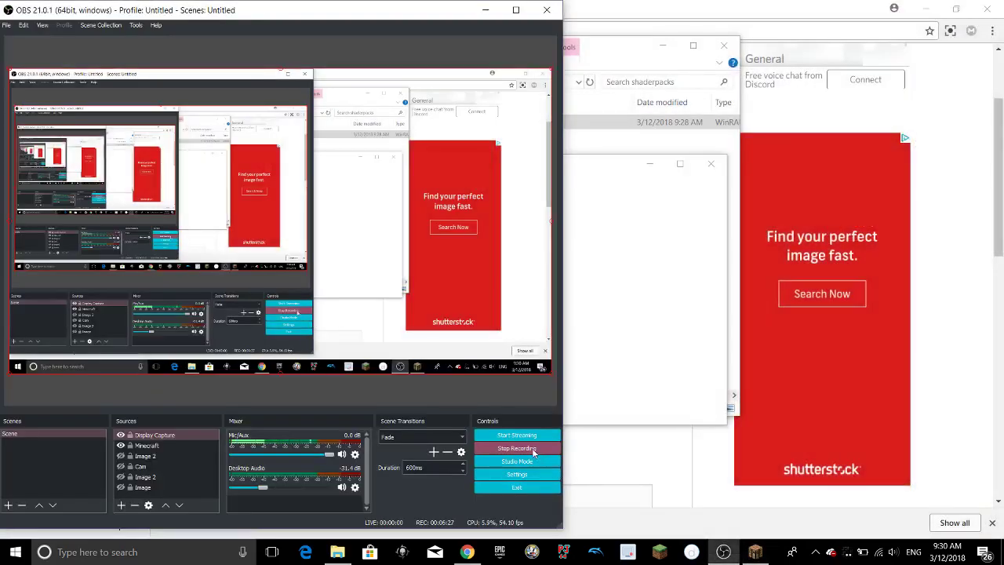